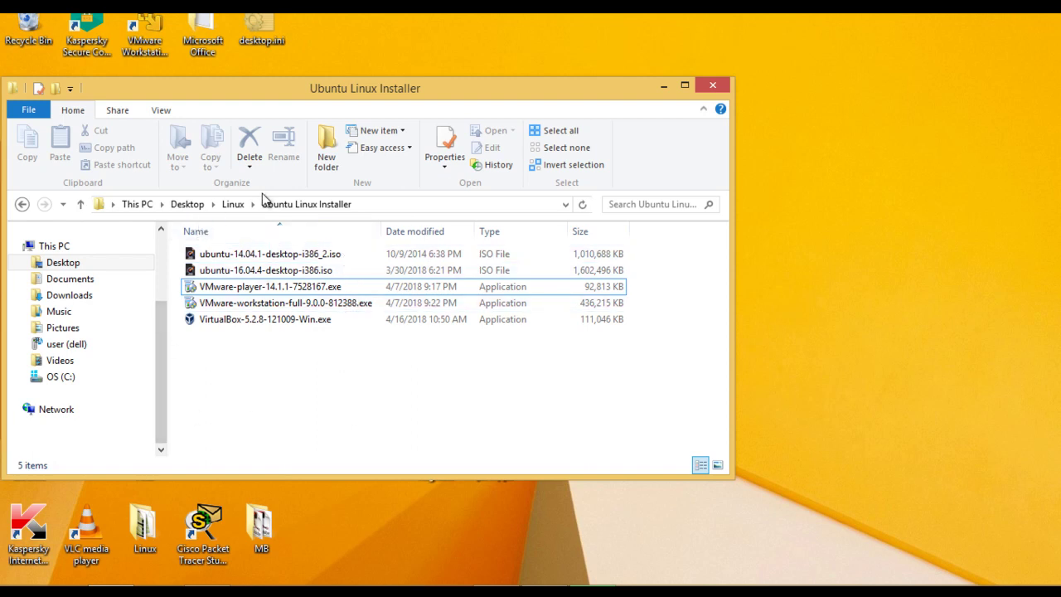
Reopen the Ubuntu Linux Installer folder from its parent Linux folder and launch VirtualBox-5.2.8-121009-Win.exe
left_click(81, 204)
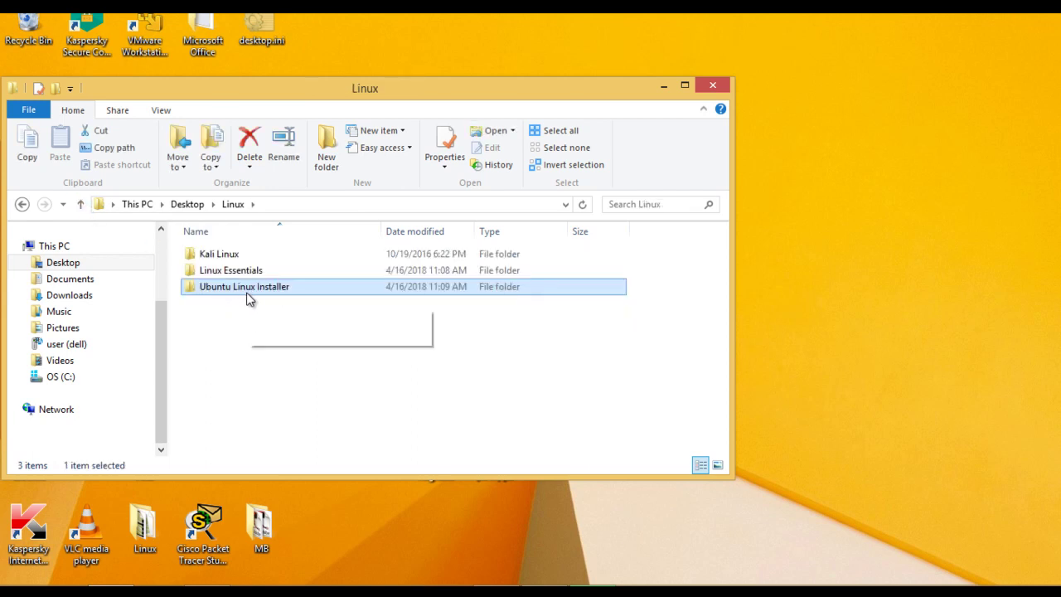
double_click(285, 286)
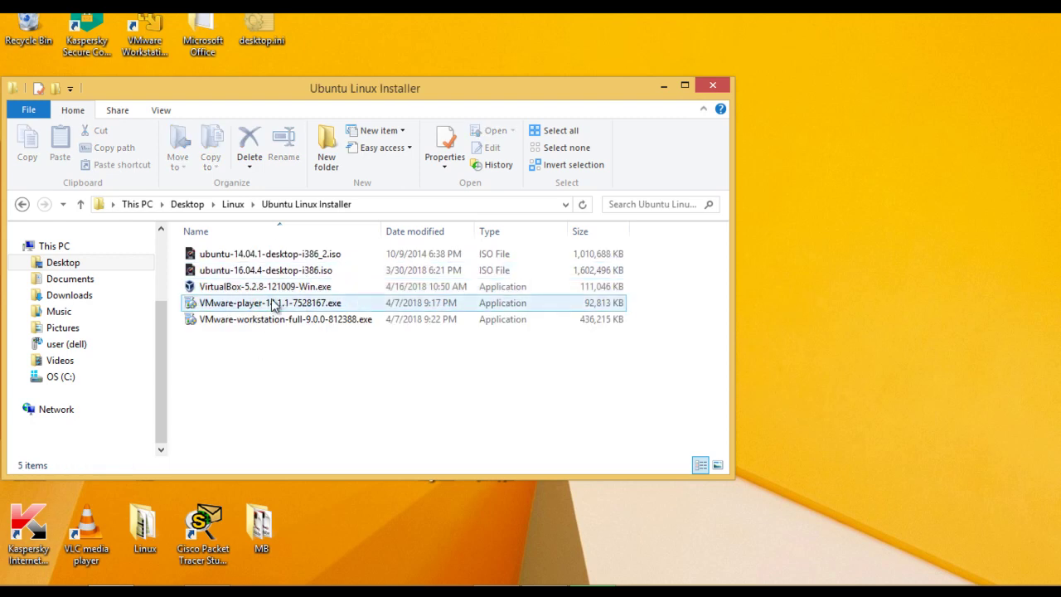
left_click(370, 273)
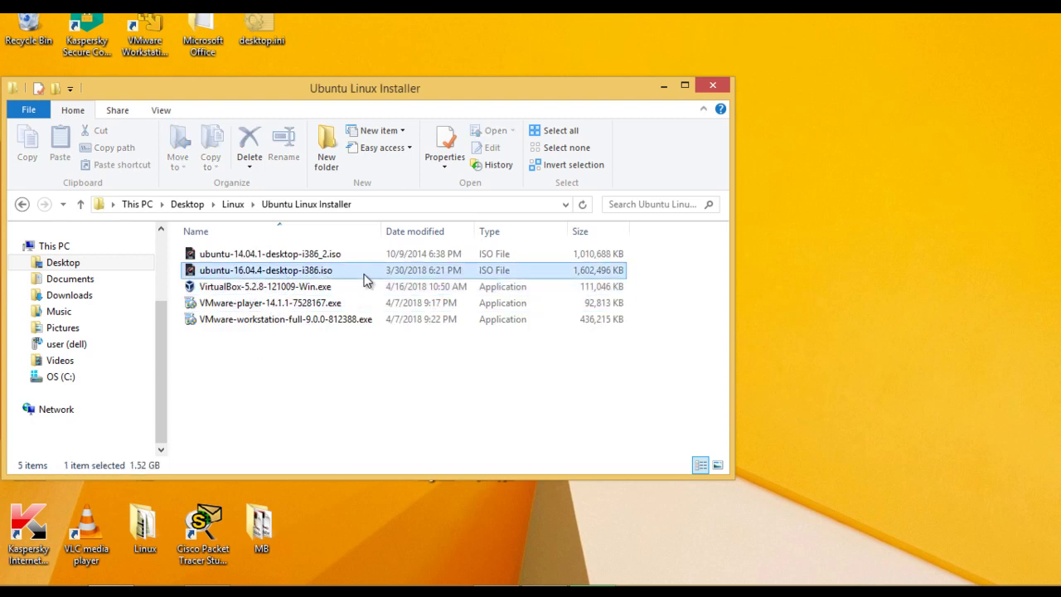
left_click(319, 261)
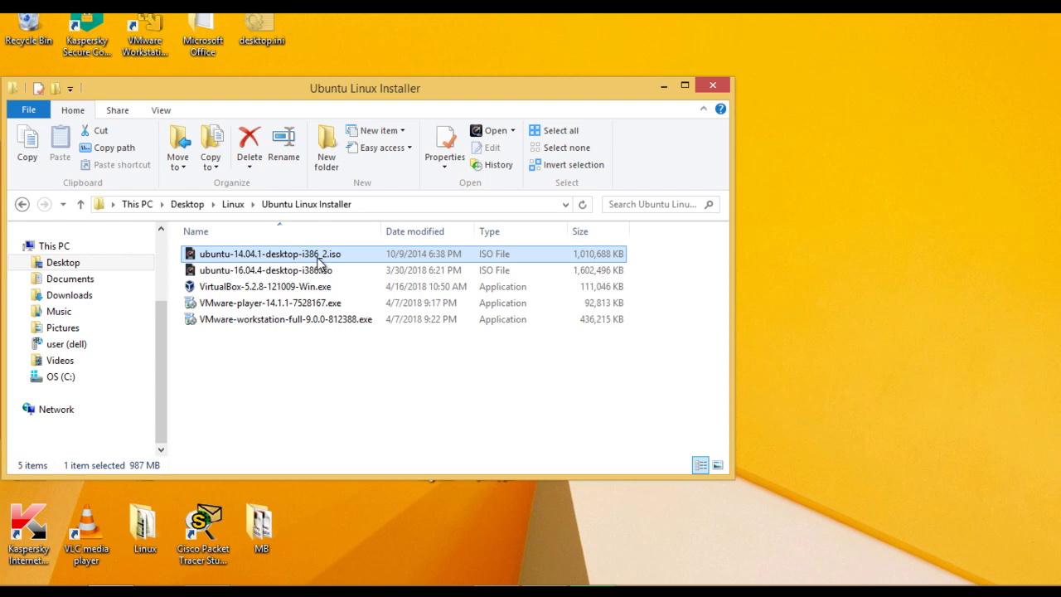
left_click(301, 274)
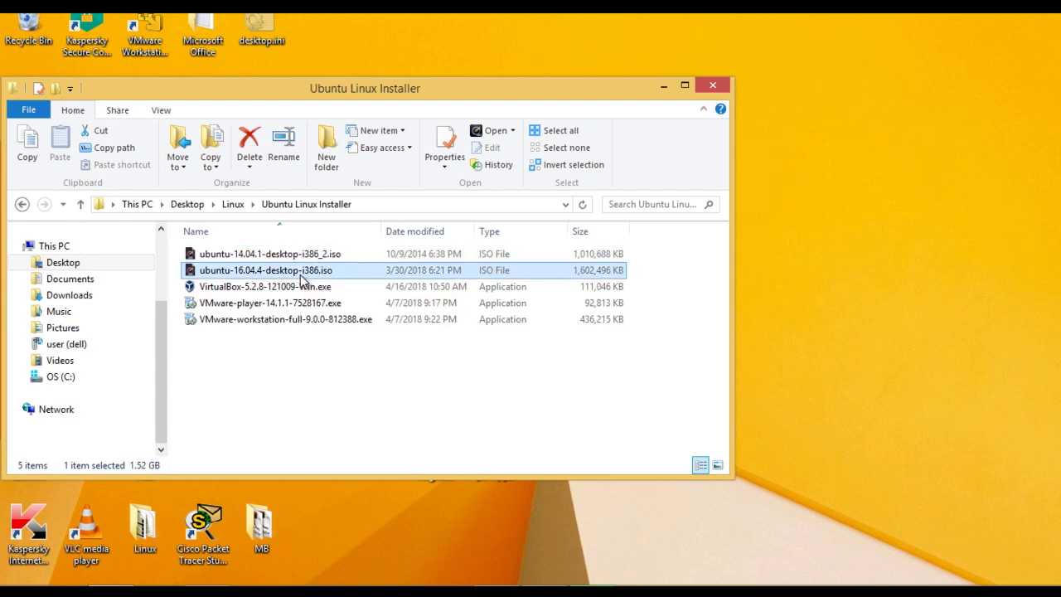
left_click(302, 289)
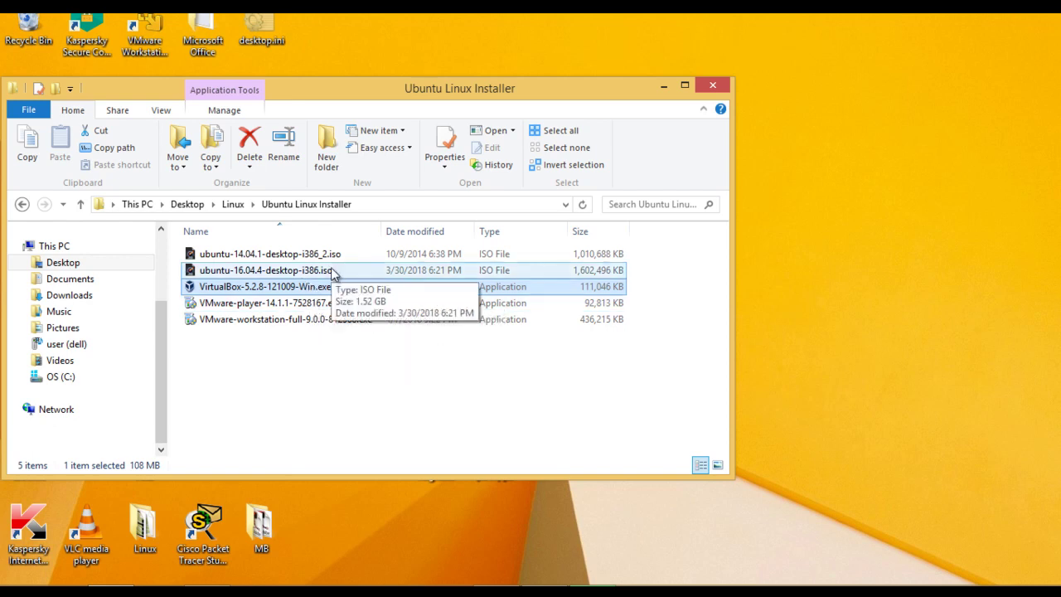
double_click(279, 293)
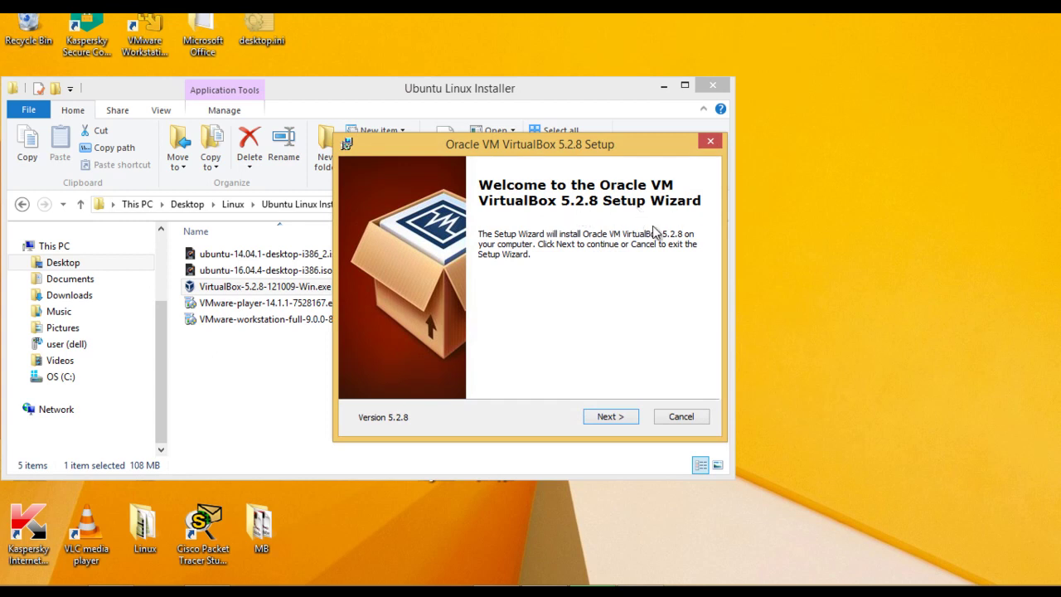
Install VirtualBox 5.2.8 with the default features, location, shortcuts and file associations, accepting the network interface reset
left_click(616, 420)
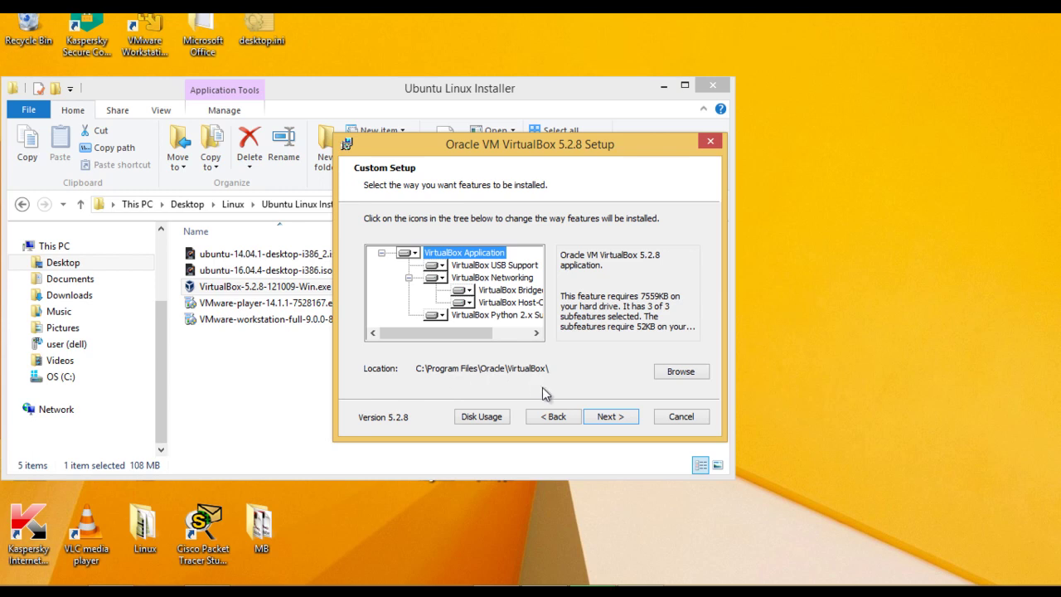
left_click(612, 423)
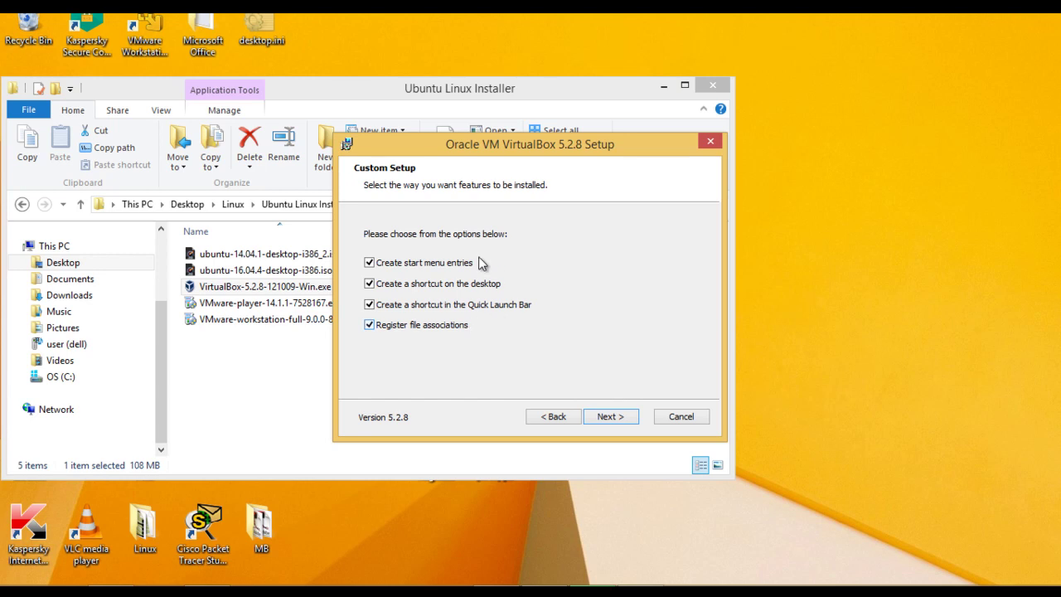
left_click(627, 422)
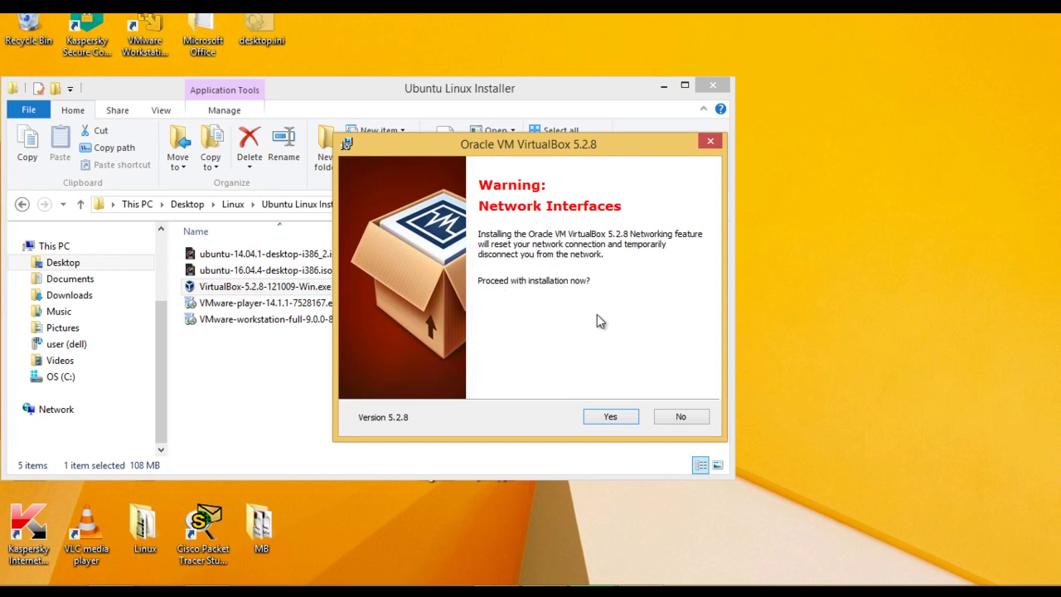
left_click(620, 418)
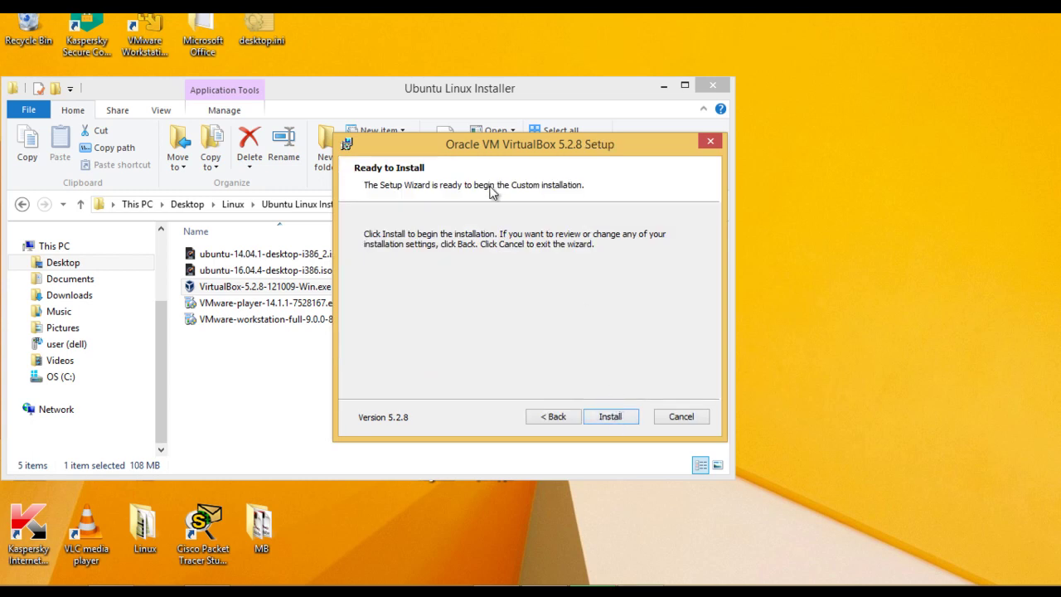
left_click(616, 424)
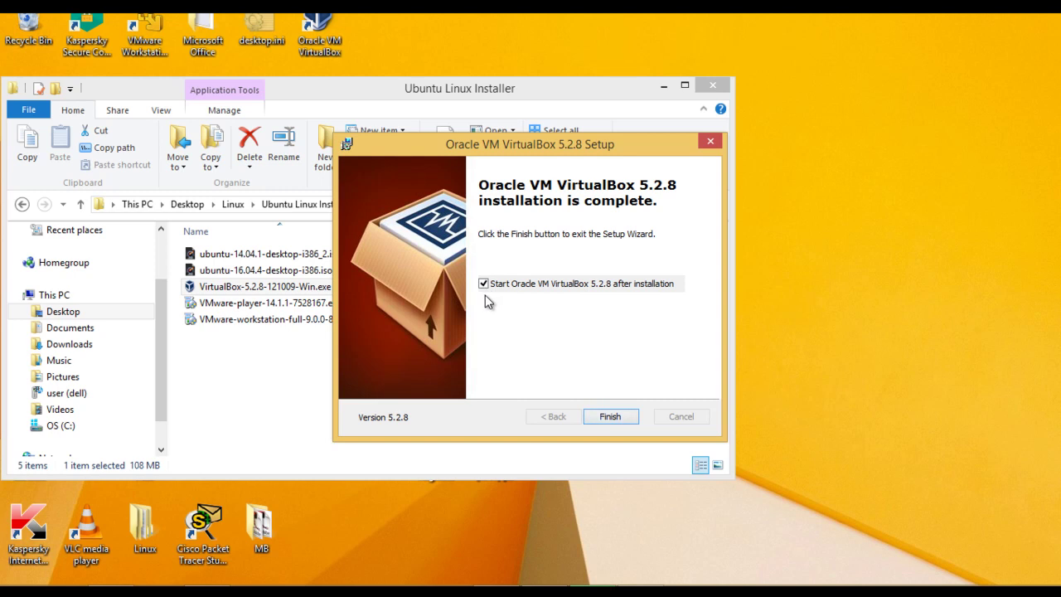
Move the Oracle VM VirtualBox shortcut to an empty area of the desktop and finish the setup wizard with VirtualBox starting
left_click(610, 415)
left_click_drag(342, 52, 864, 213)
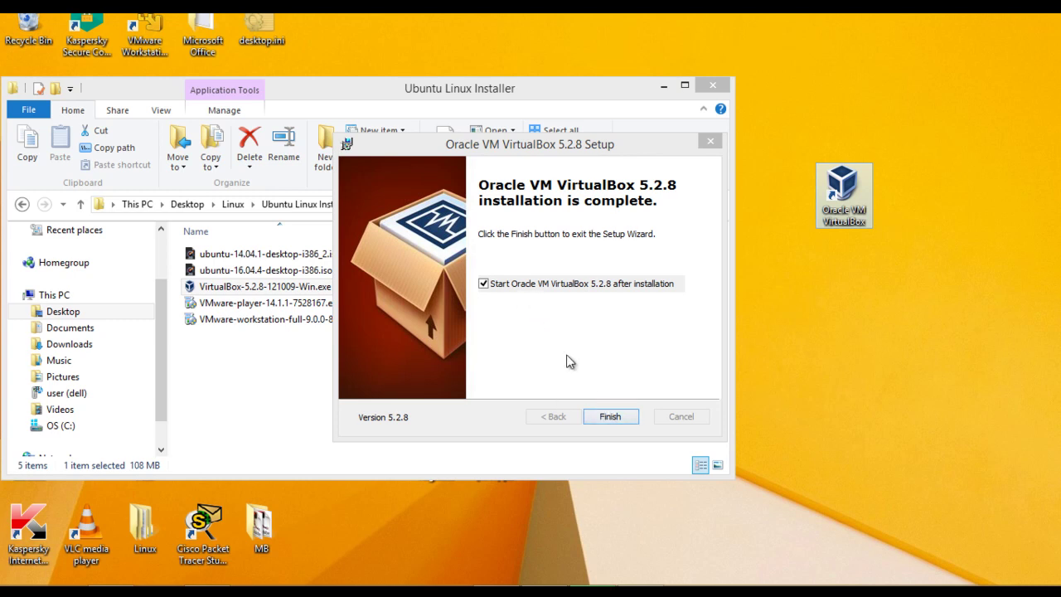
left_click(609, 419)
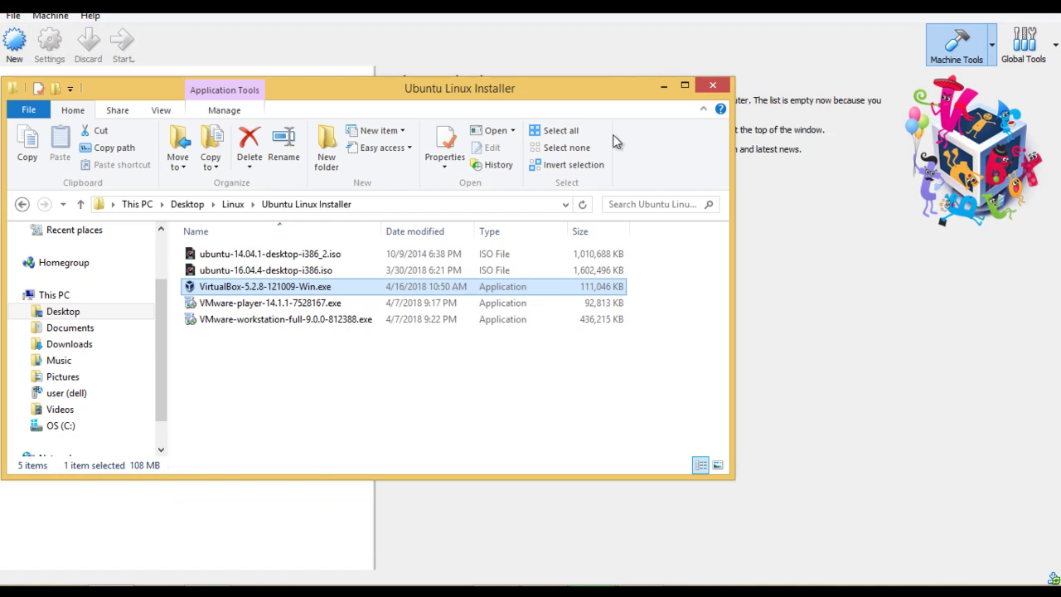
left_click(664, 86)
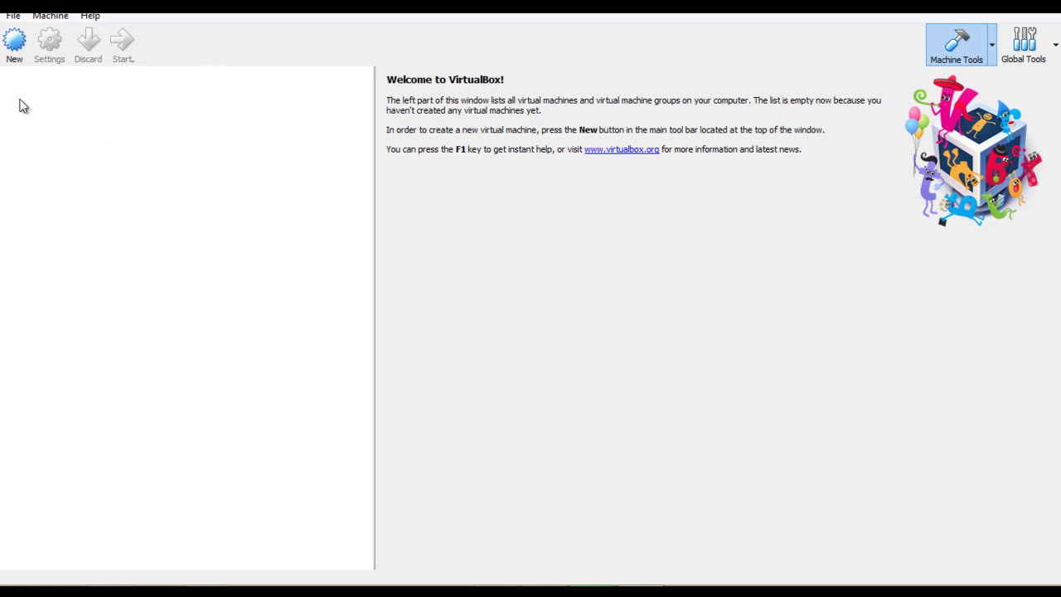
Begin a new virtual machine named Ubuntu Linux, with type Linux and version Ubuntu (64-bit)
left_click(16, 48)
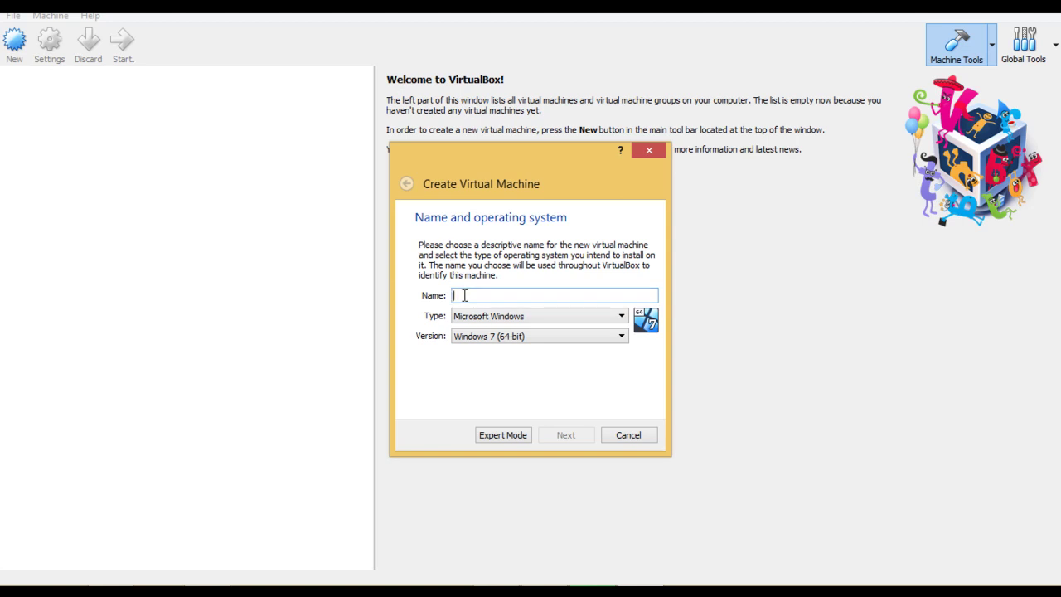
type("Ubuntu")
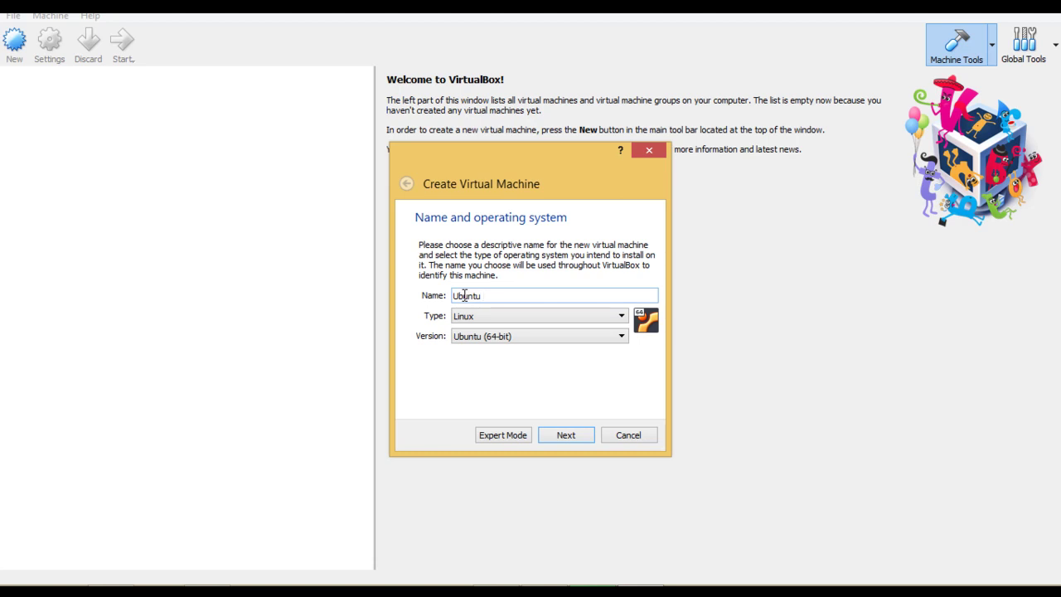
type(" Linux")
left_click(541, 337)
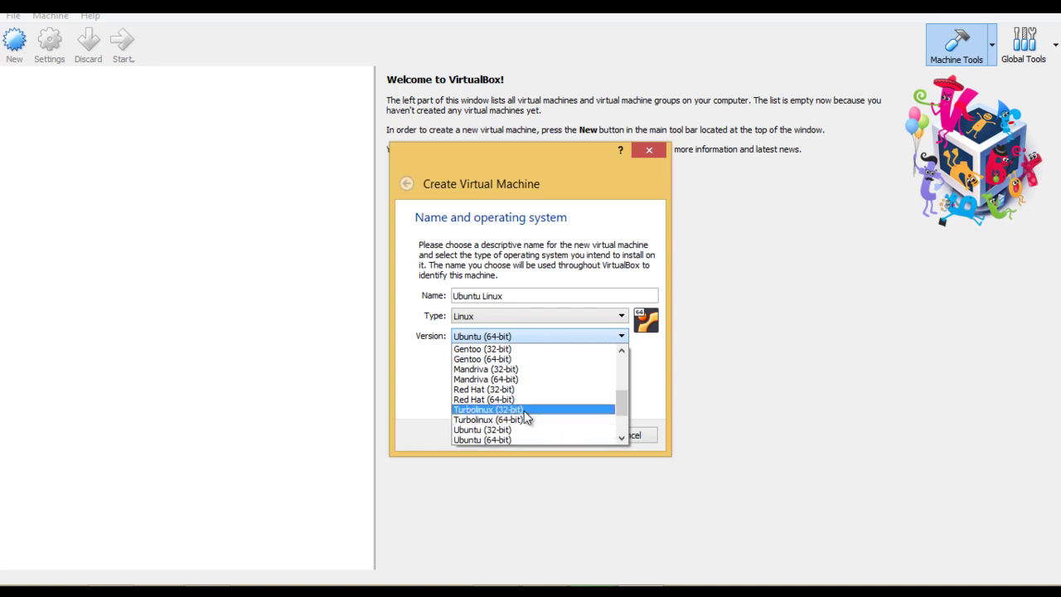
left_click(525, 339)
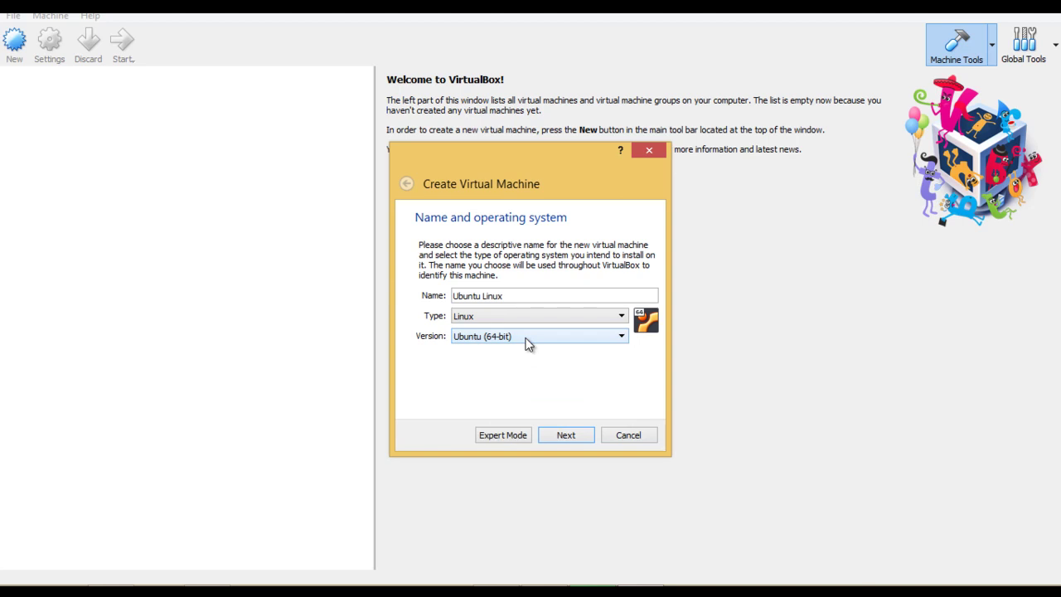
left_click(566, 435)
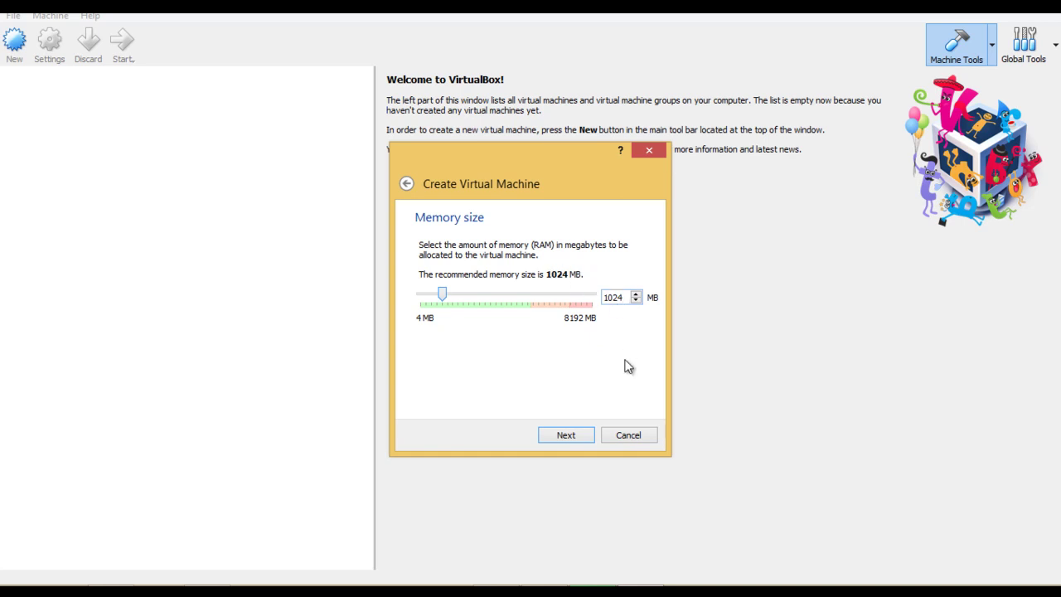
Accept 1024 MB of memory and create a dynamically allocated 10.00 GB VDI hard disk named Ubuntu Linux
left_click(566, 435)
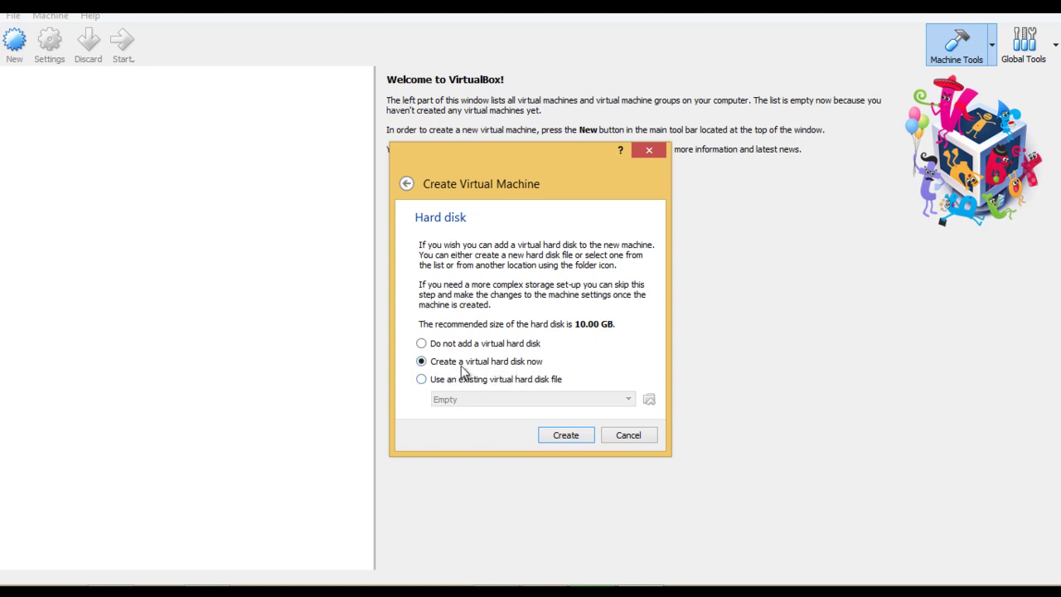
left_click(566, 437)
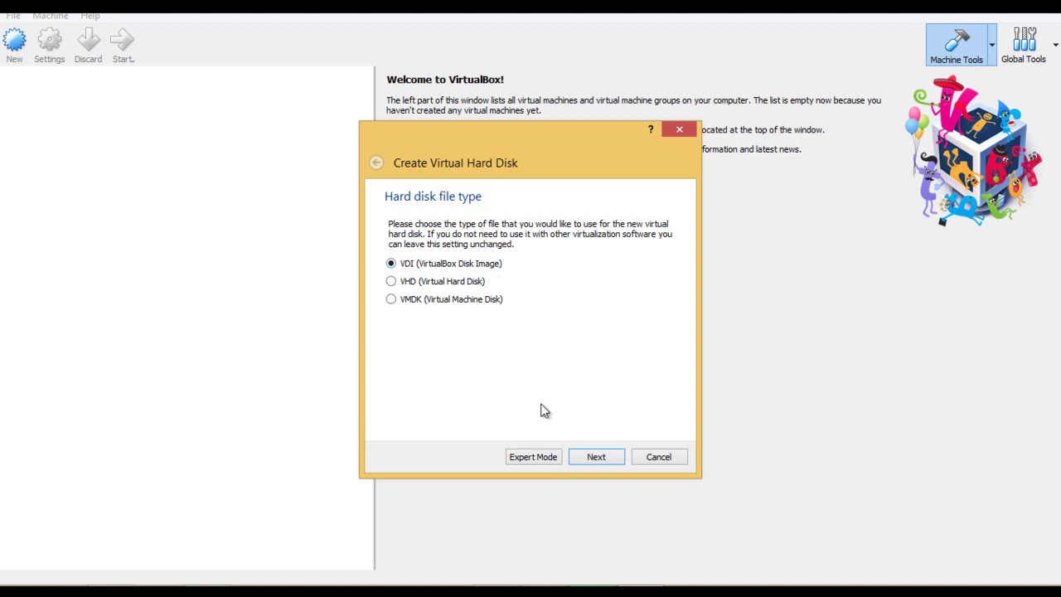
left_click(590, 457)
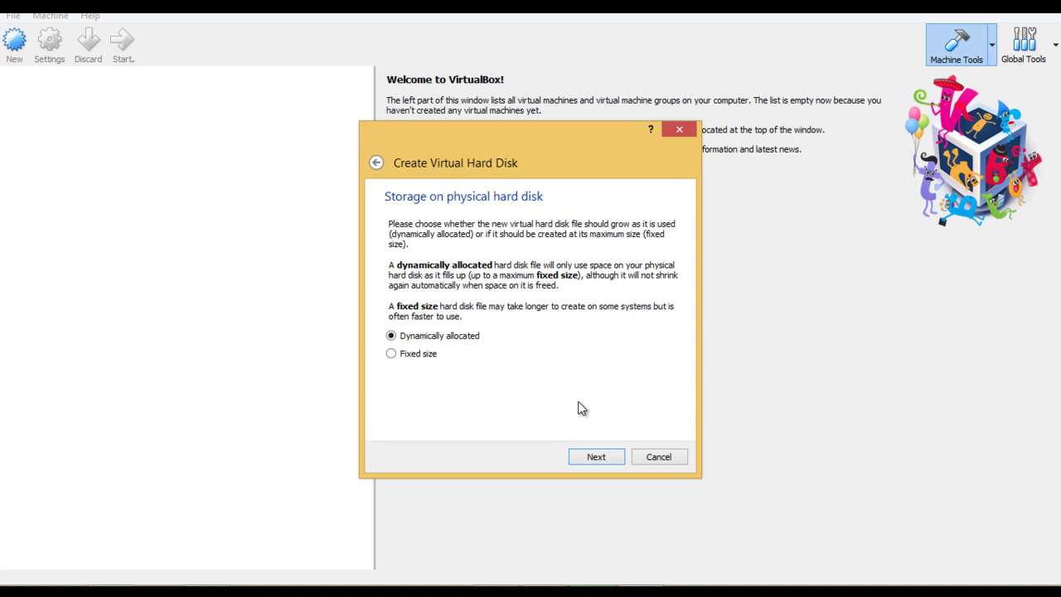
left_click(596, 458)
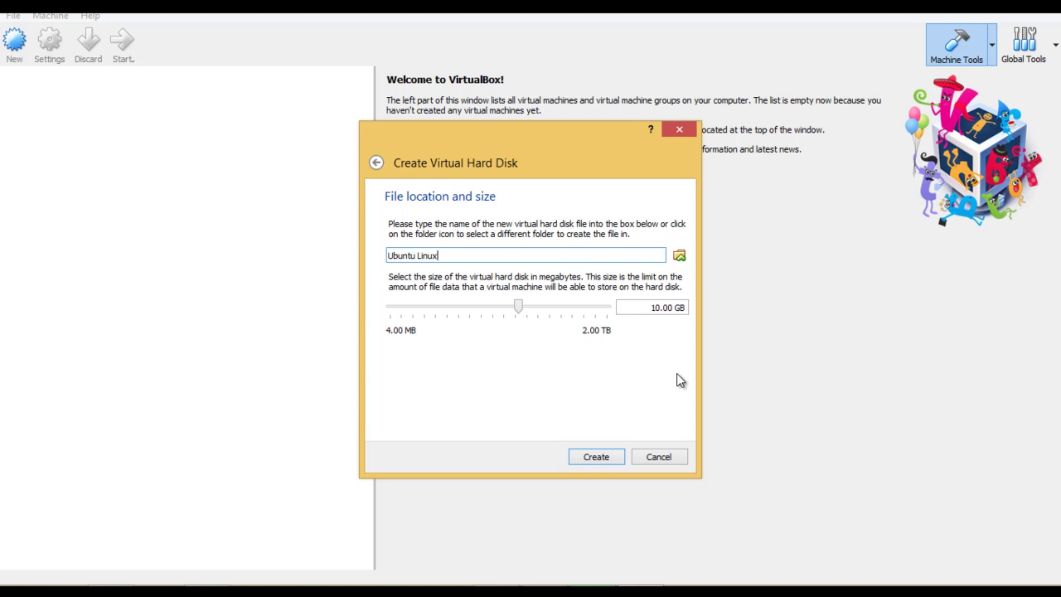
left_click(603, 456)
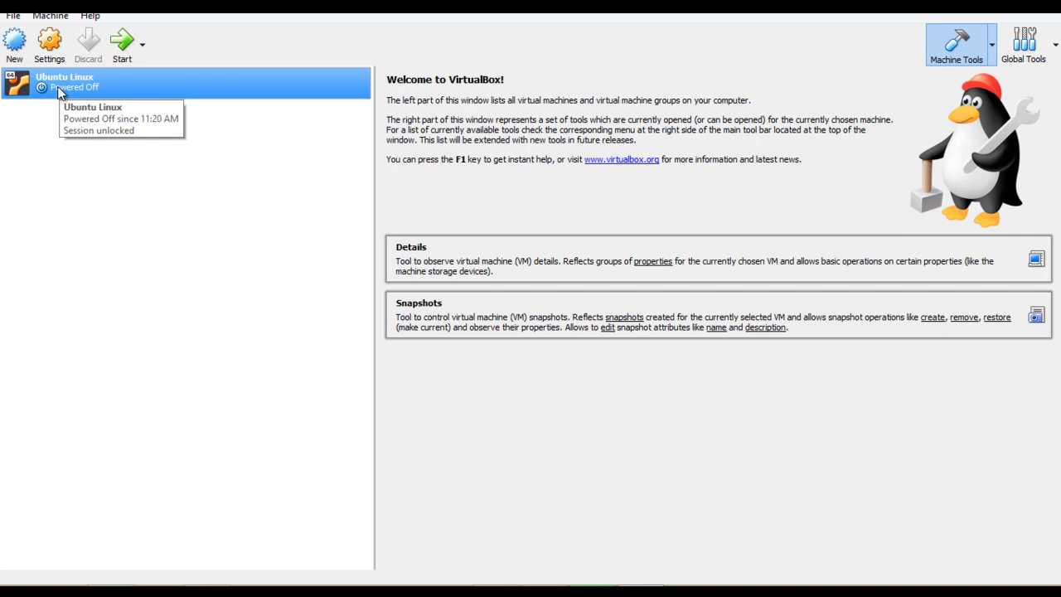
Start the Ubuntu Linux machine and choose ubuntu-16.04.4-desktop-i386.iso from the desktop's Linux > Ubuntu Linux Installer folder as its start-up disk
left_click(123, 52)
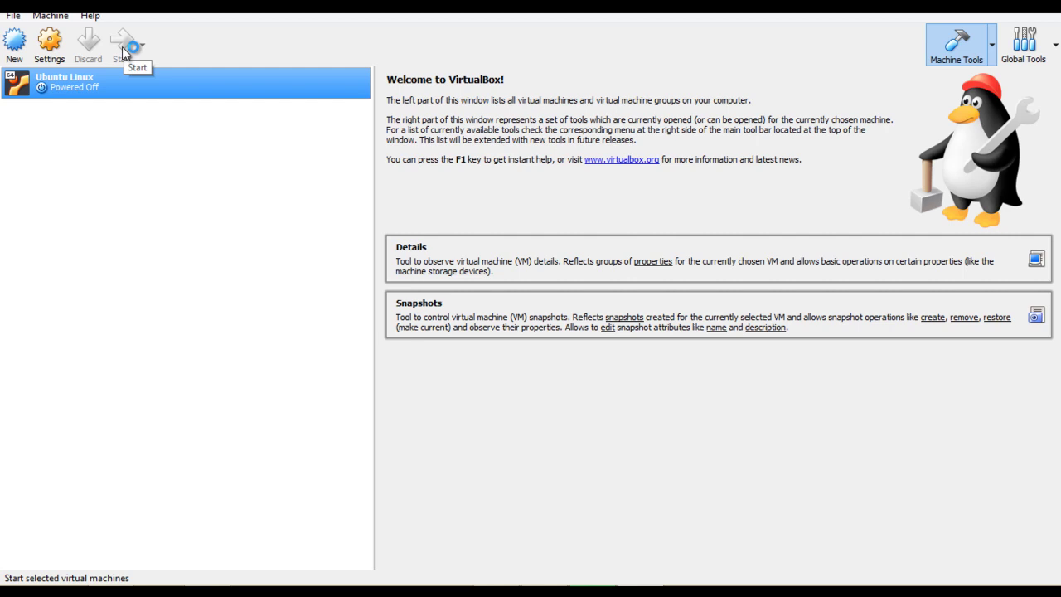
left_click(123, 52)
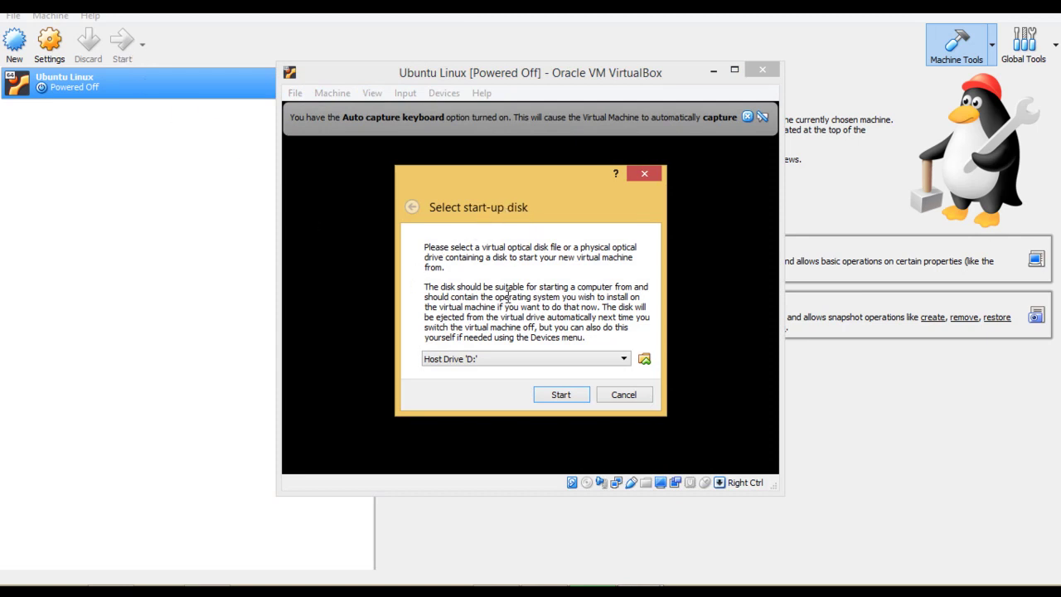
left_click(643, 361)
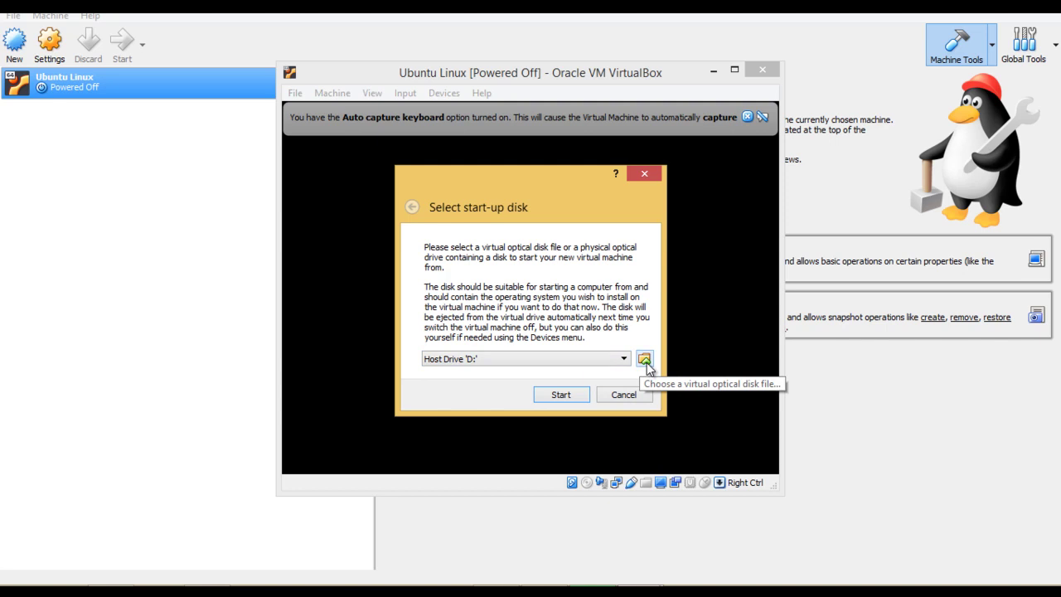
left_click(644, 360)
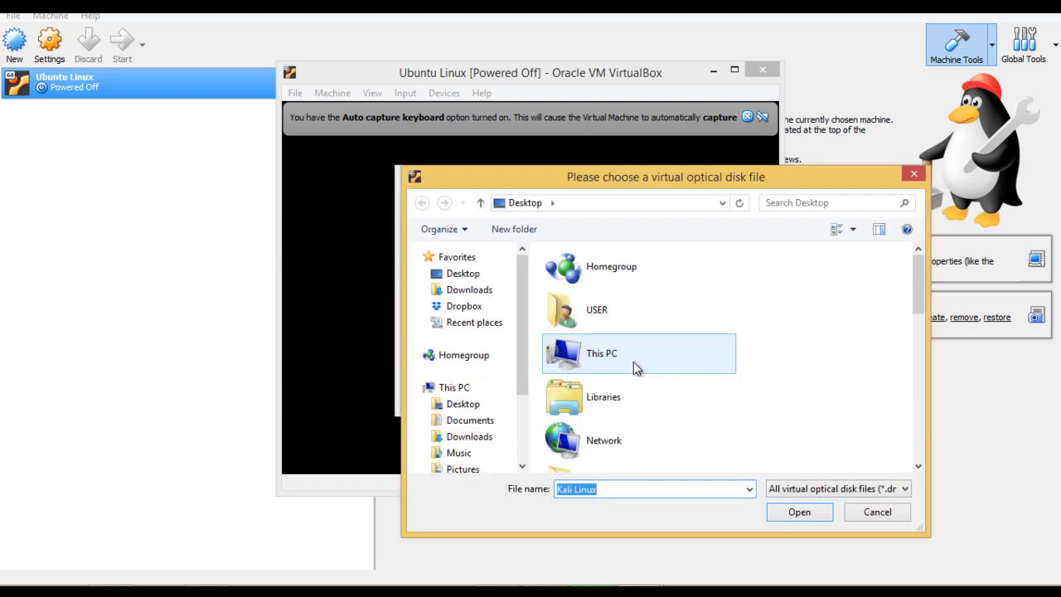
left_click(485, 279)
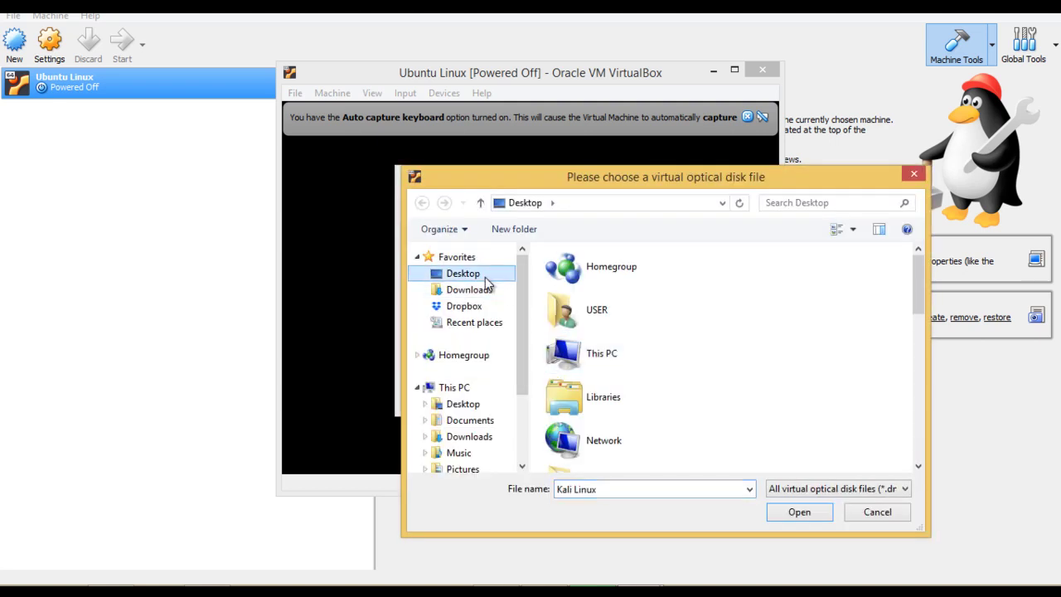
left_click_drag(920, 279, 921, 372)
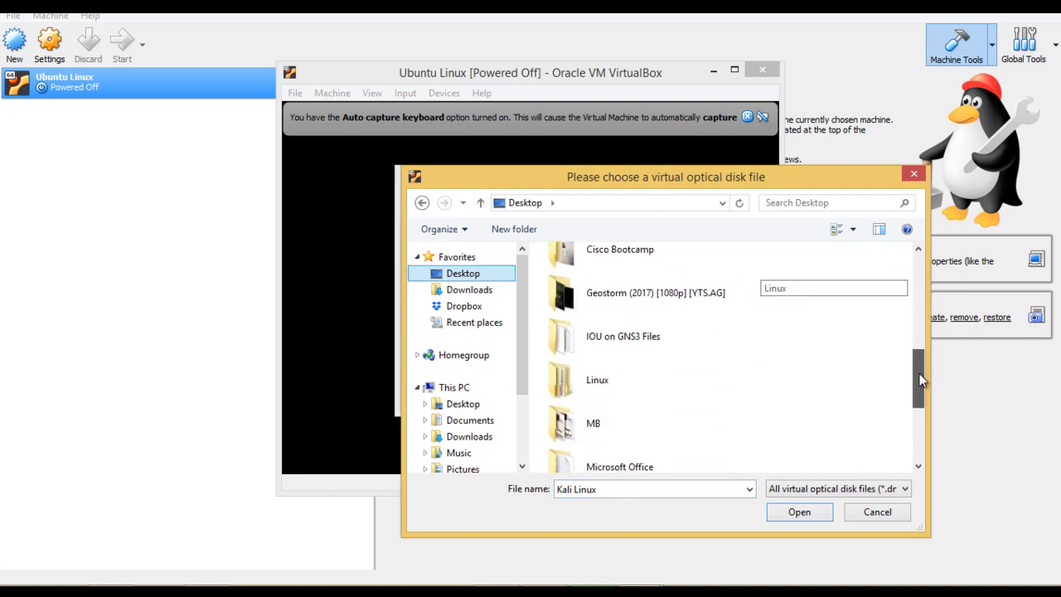
double_click(627, 378)
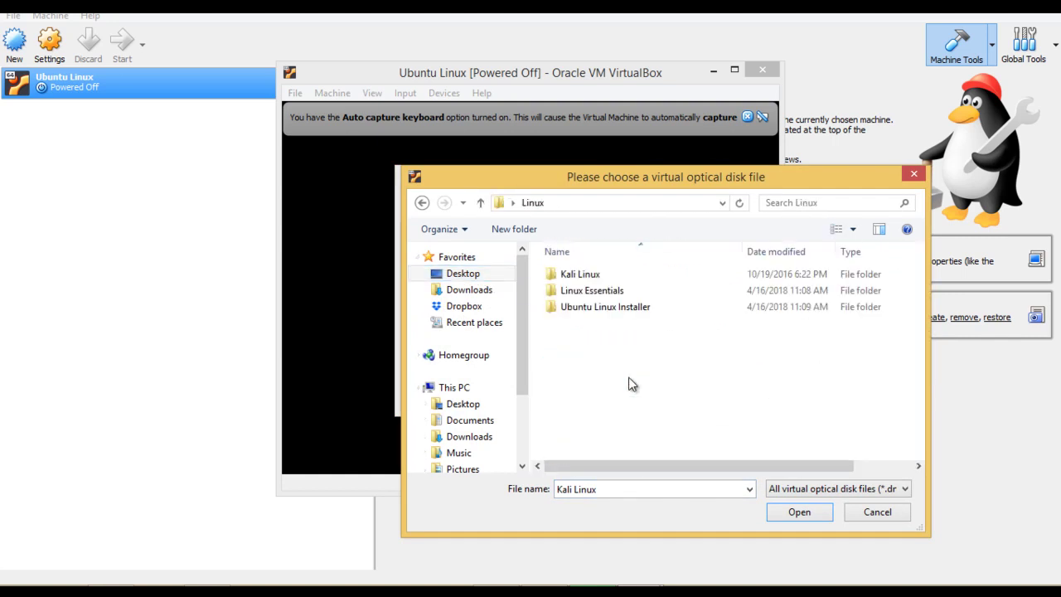
double_click(624, 308)
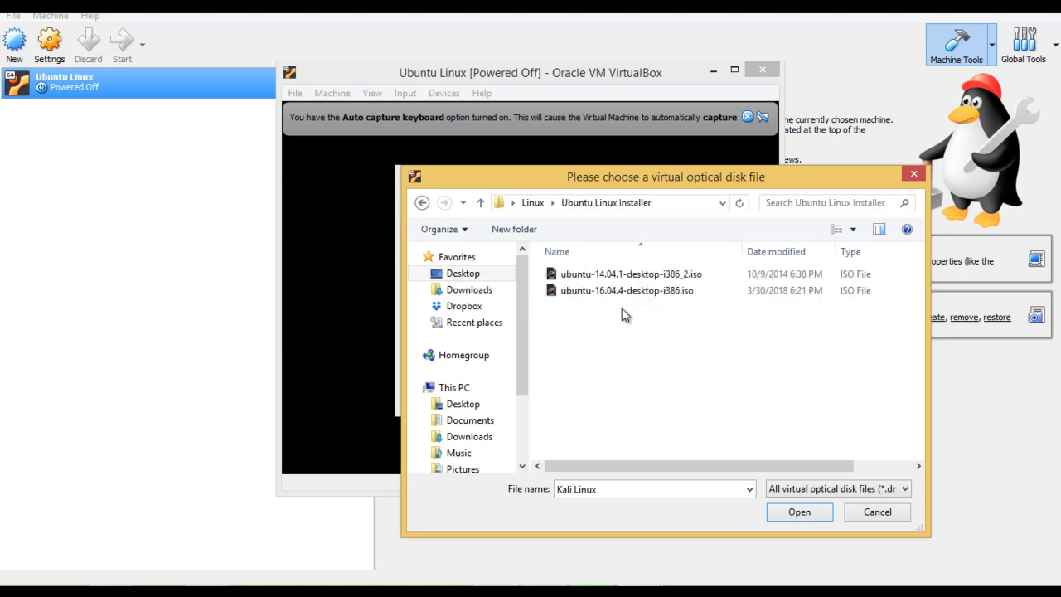
left_click(628, 302)
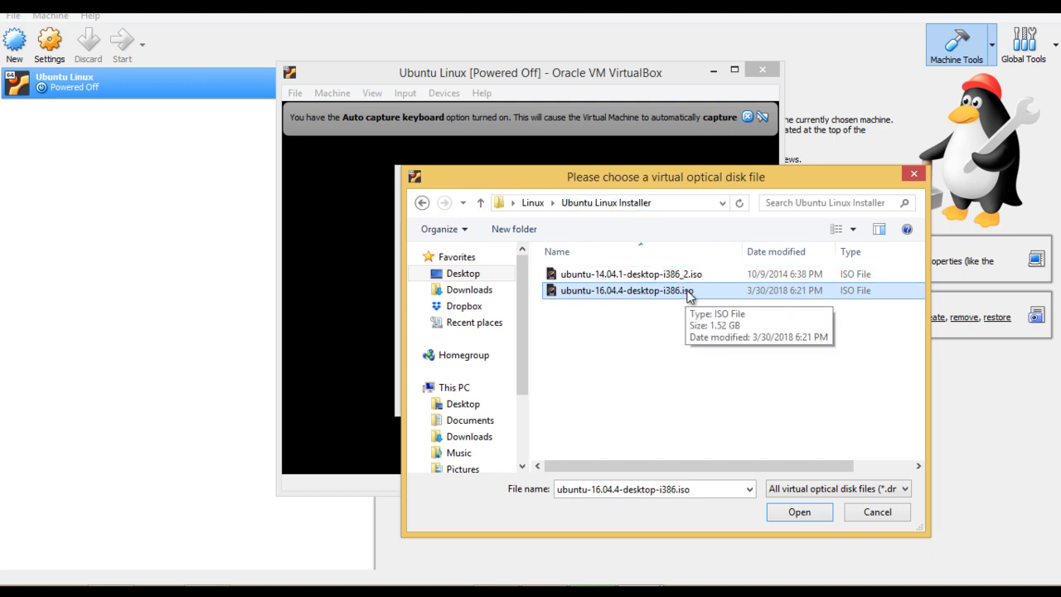
left_click(800, 513)
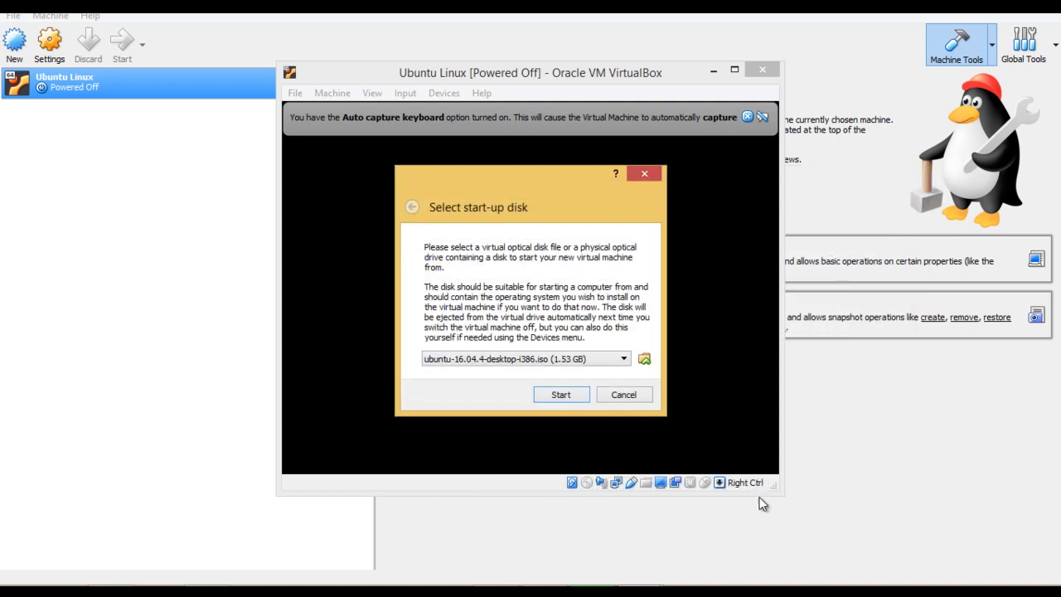
Boot the virtual machine from the selected ISO, maximize its window and dismiss the keyboard-capture and mouse-integration notices
left_click(565, 395)
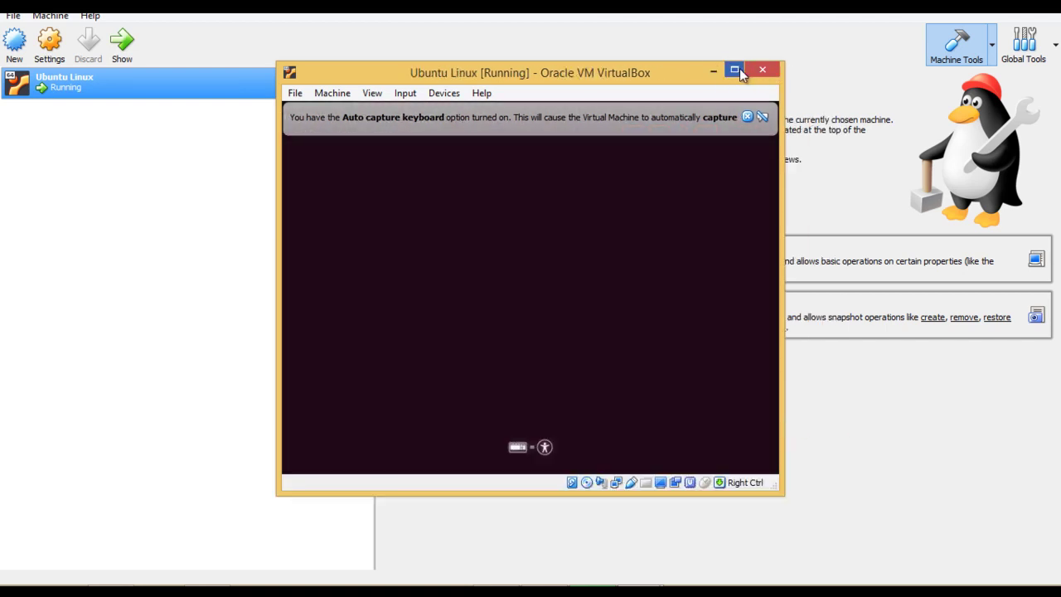
left_click(737, 70)
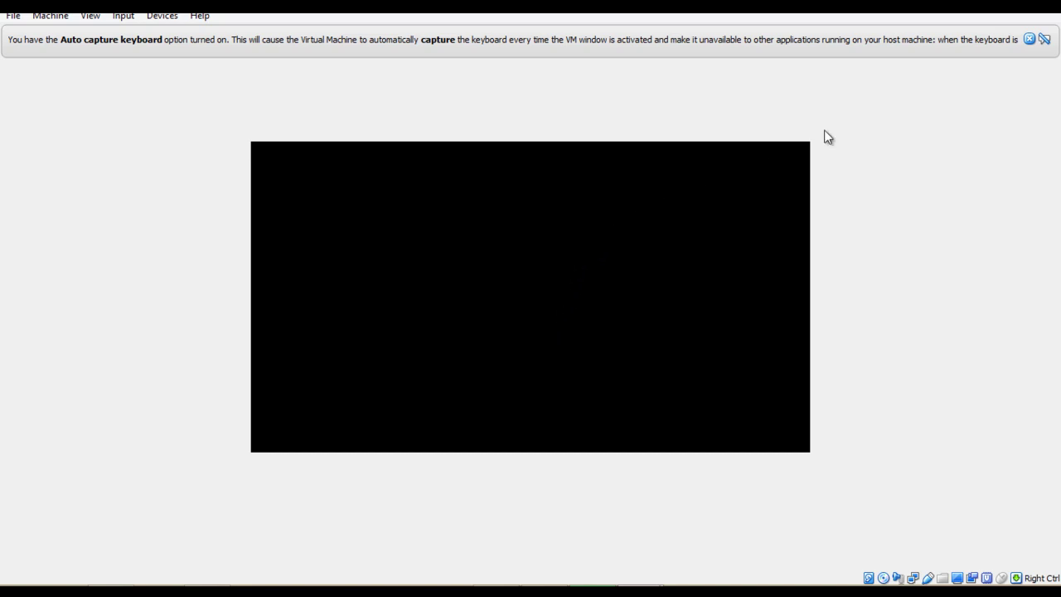
left_click(1030, 39)
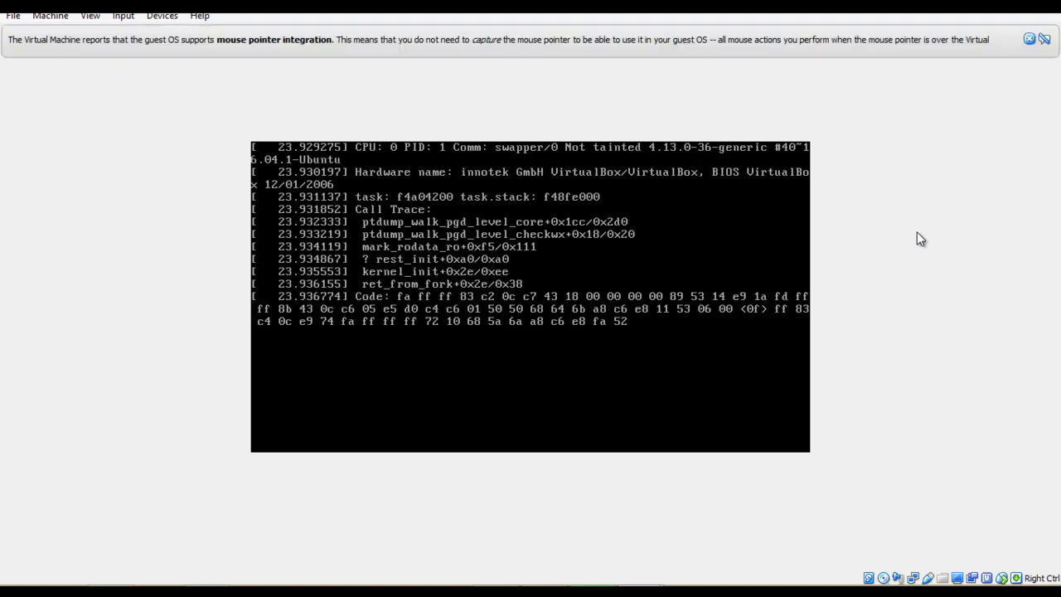
left_click(1029, 39)
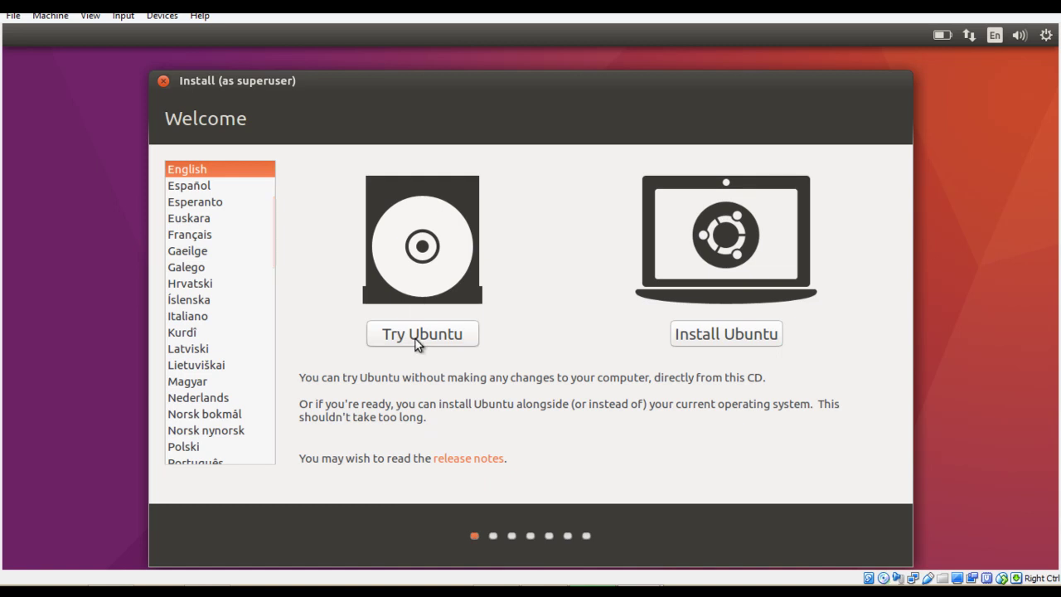
Start installing Ubuntu without updates or third-party software, using Erase disk and install Ubuntu, and approve writing the changes to disk
left_click(740, 338)
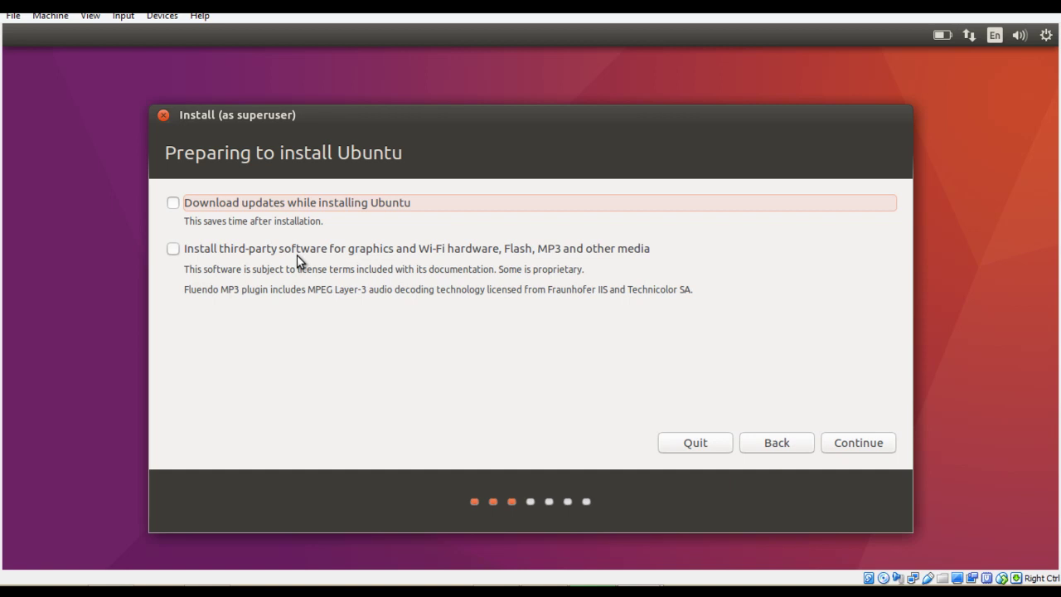
left_click(849, 446)
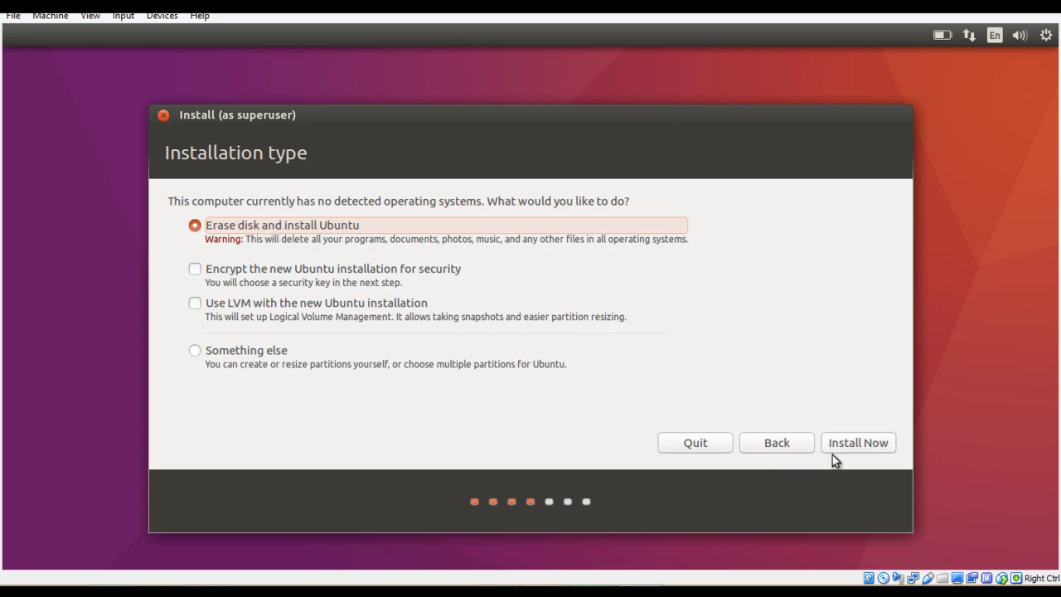
left_click(853, 443)
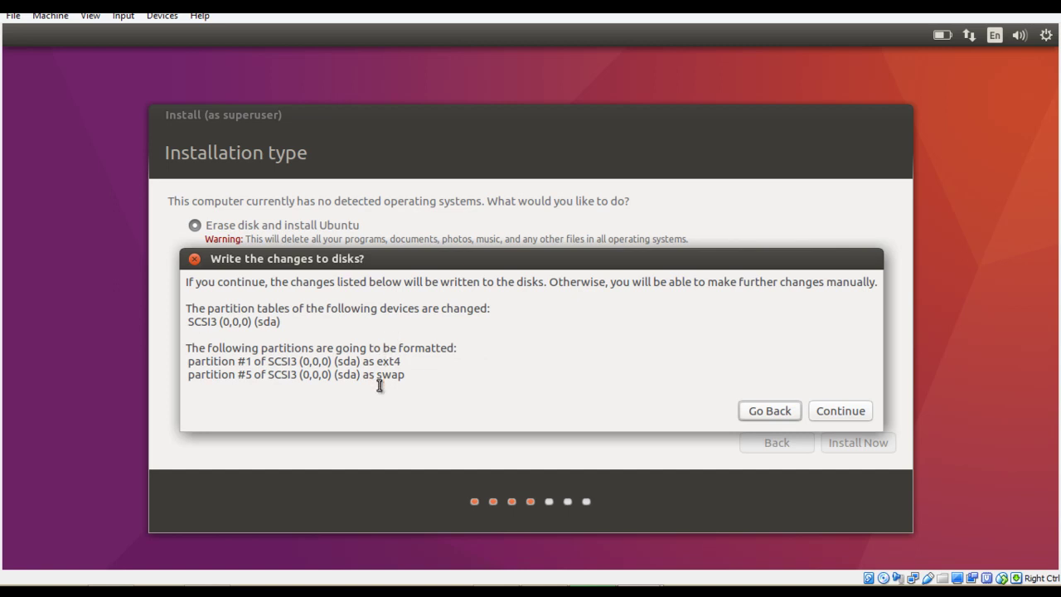
left_click(835, 407)
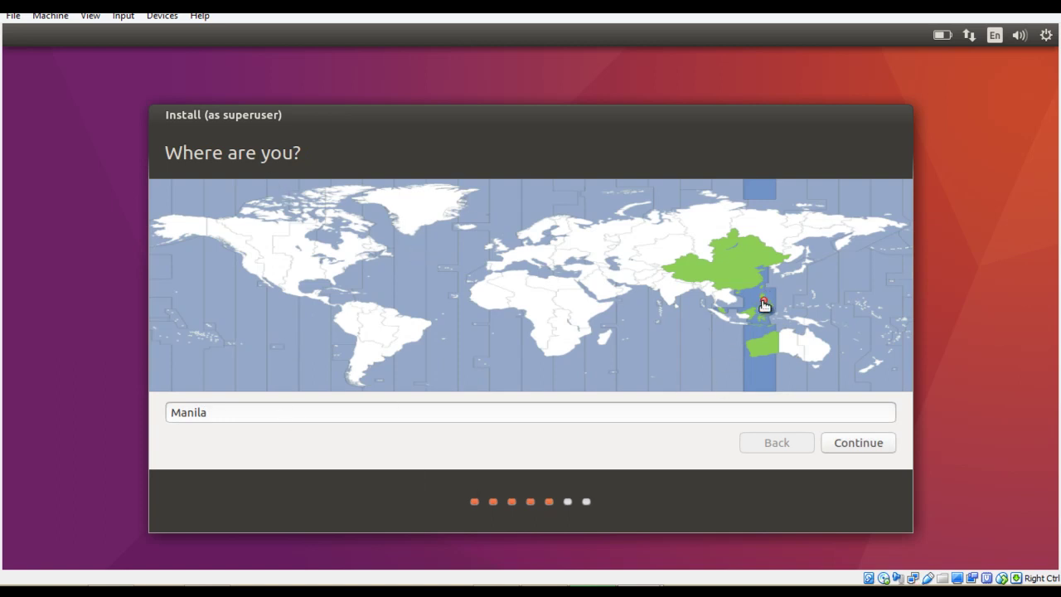
Accept Manila as the location and English (US) as the keyboard layout
left_click(878, 449)
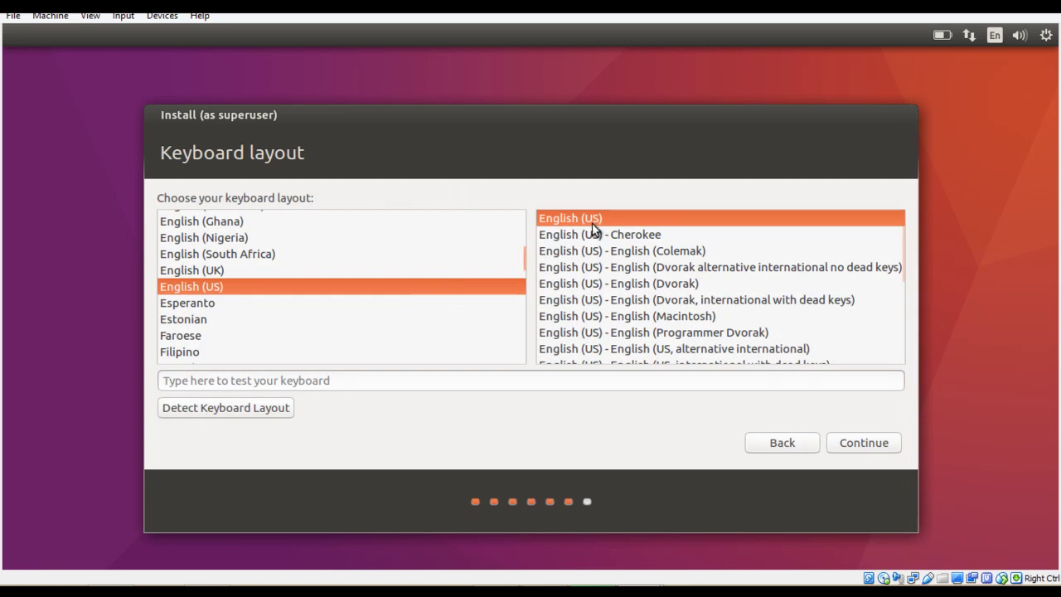
left_click(871, 441)
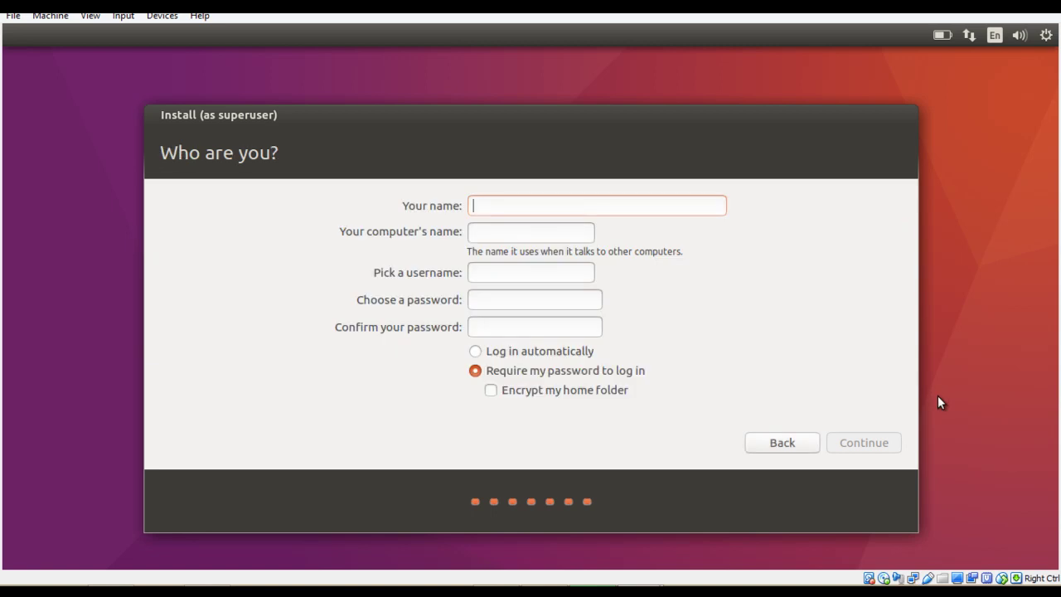
Enter the user's name, enter and confirm the account password, keep password login required, and continue the installation
type("me")
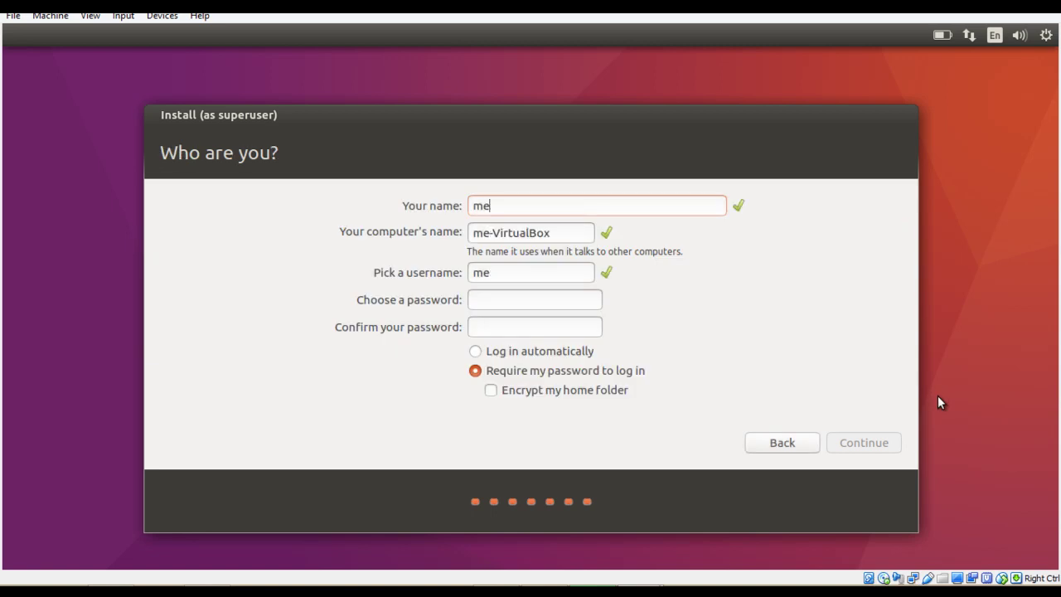
type("lvin")
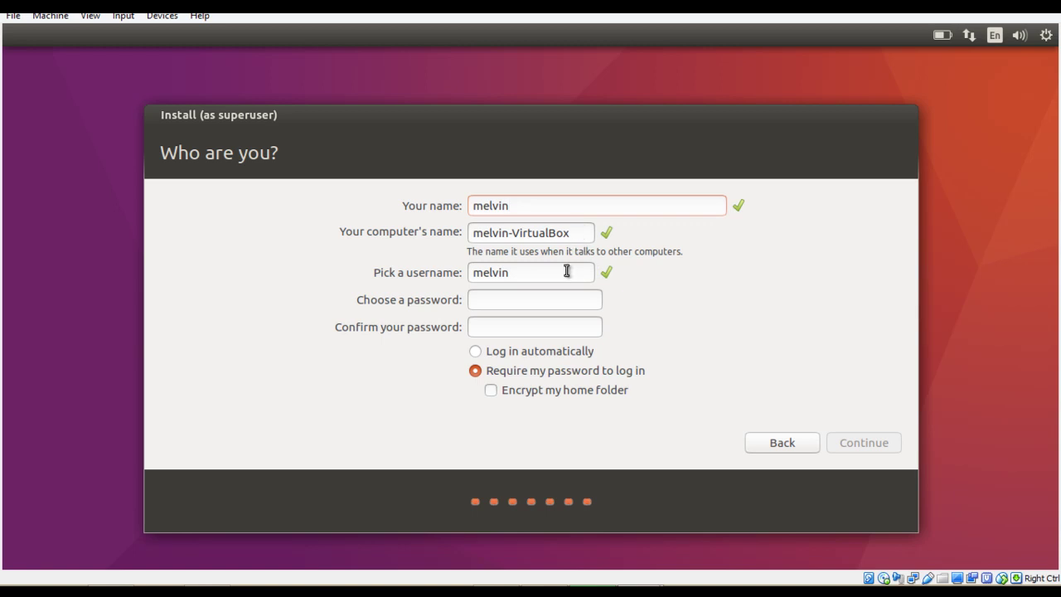
left_click(561, 300)
type("*****")
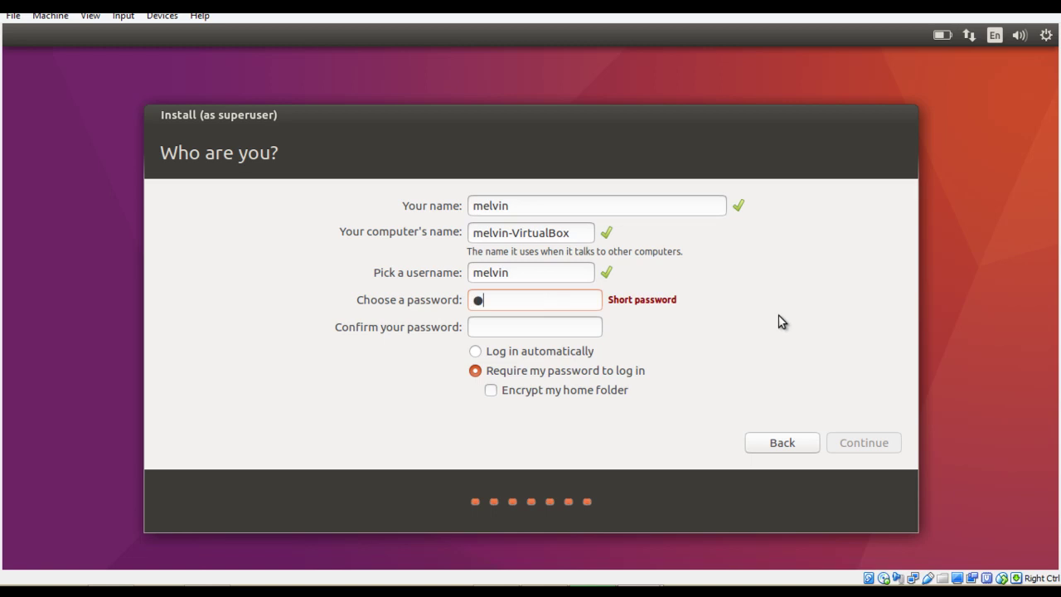
type("*******")
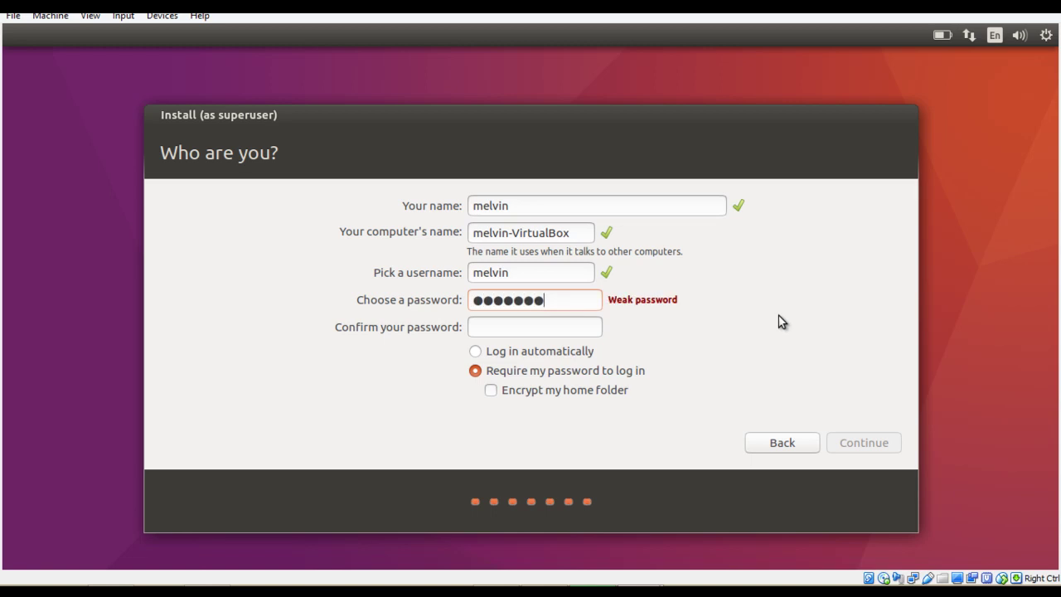
left_click(587, 329)
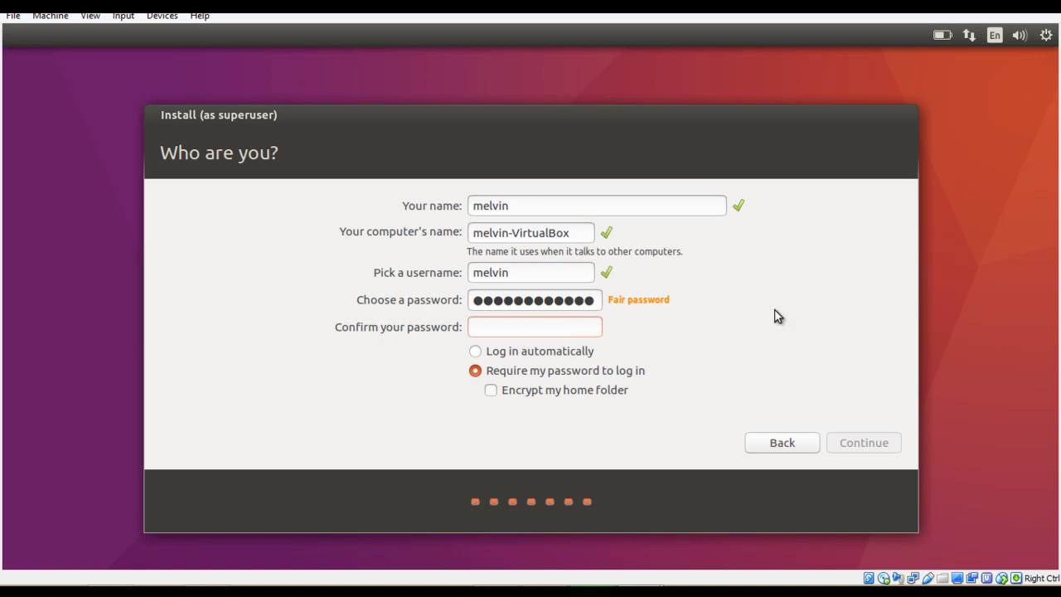
type("*********")
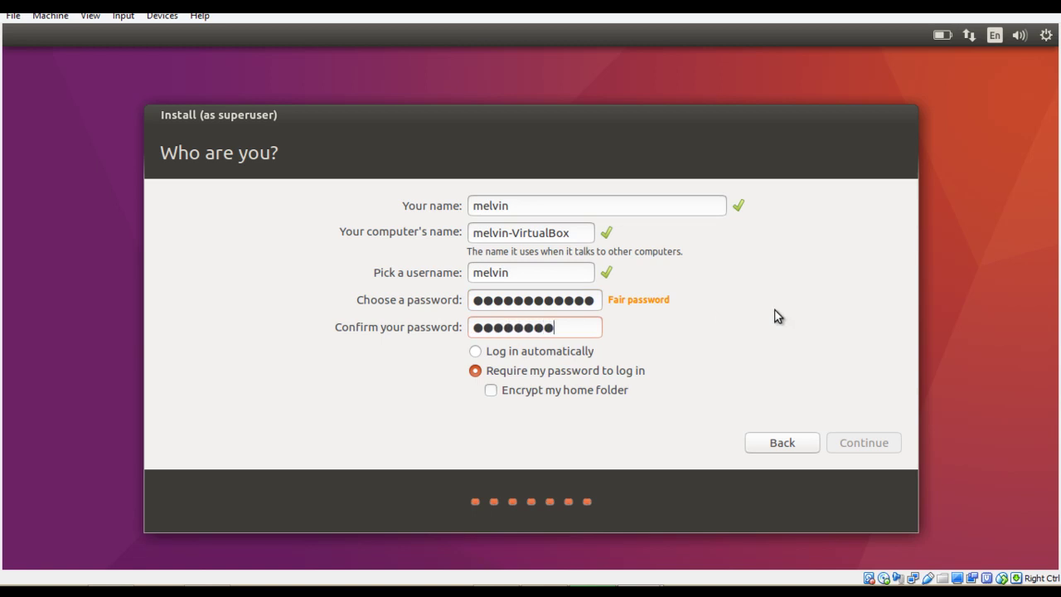
type("***")
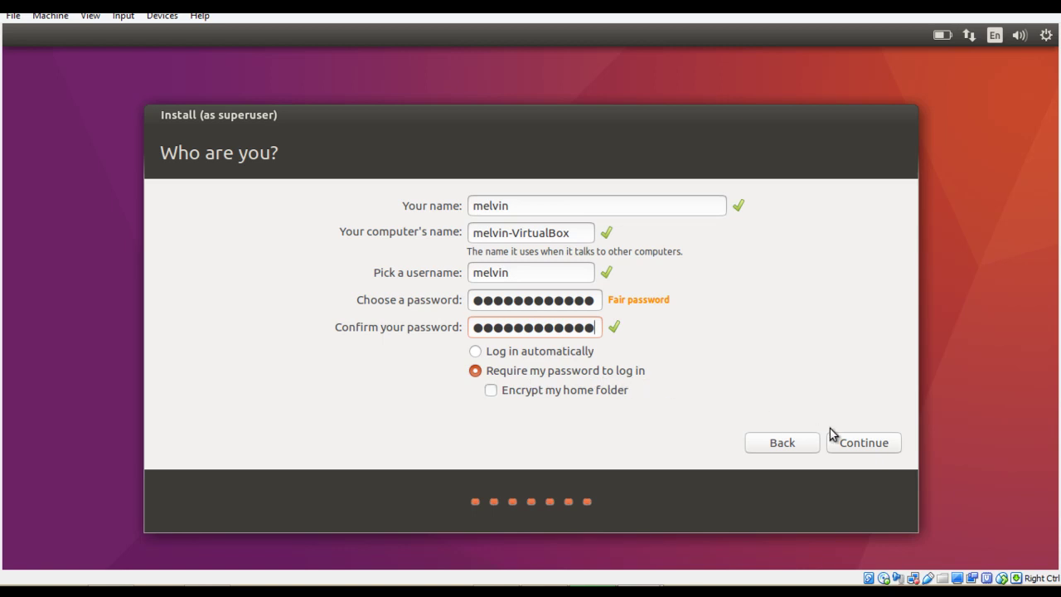
left_click(865, 445)
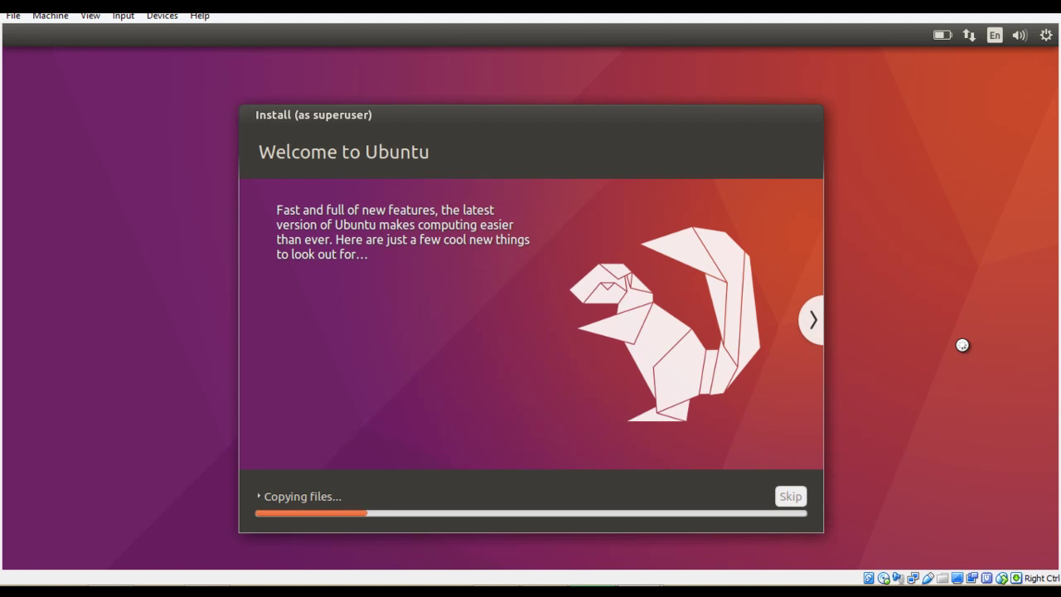
Look through the installer's feature slideshow from Welcome to Ubuntu through Help and support
left_click(814, 320)
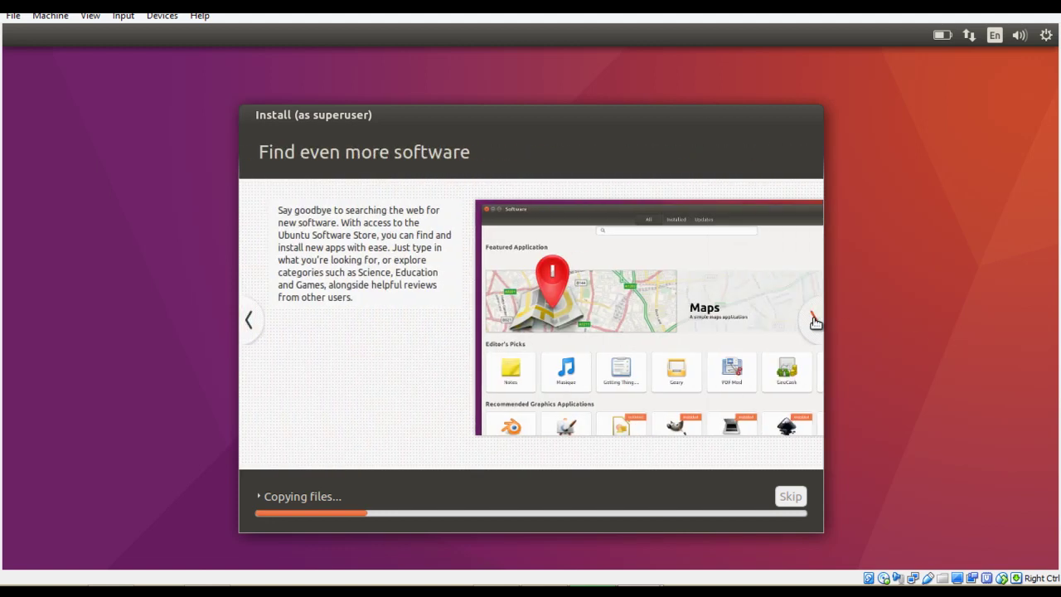
left_click(814, 322)
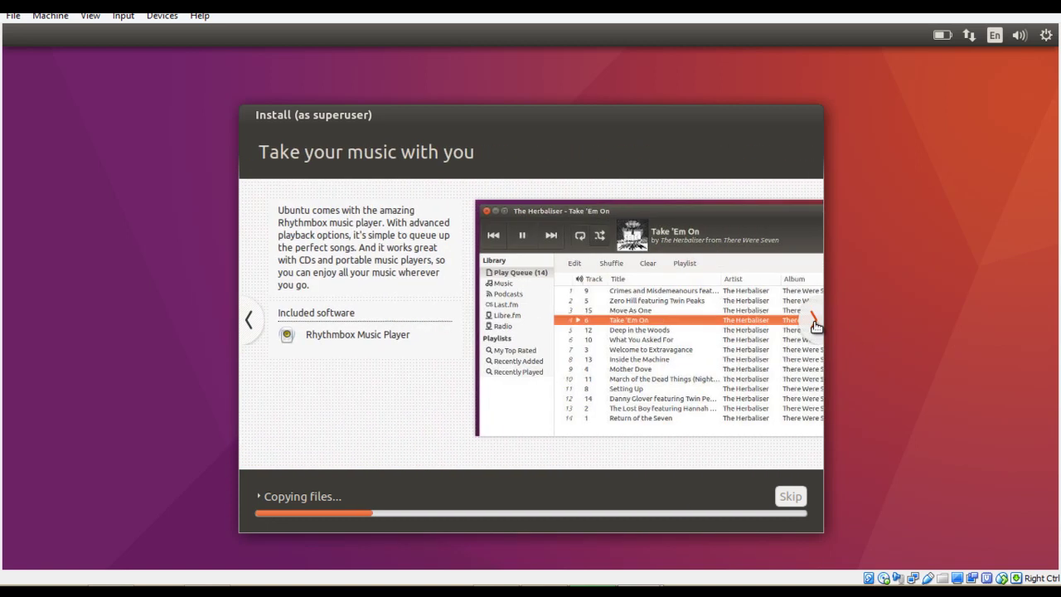
left_click(814, 323)
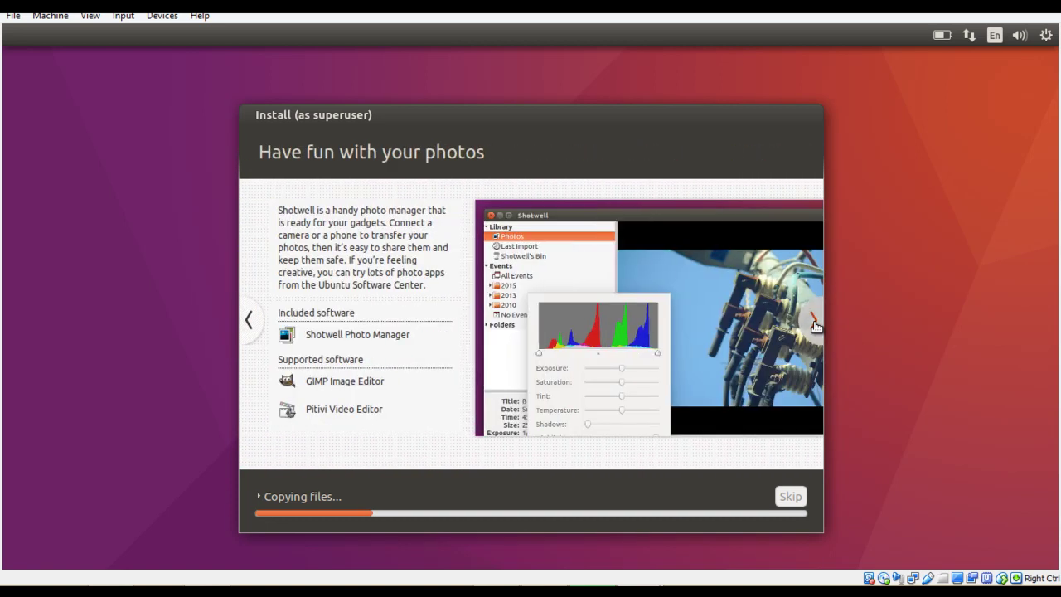
left_click(814, 324)
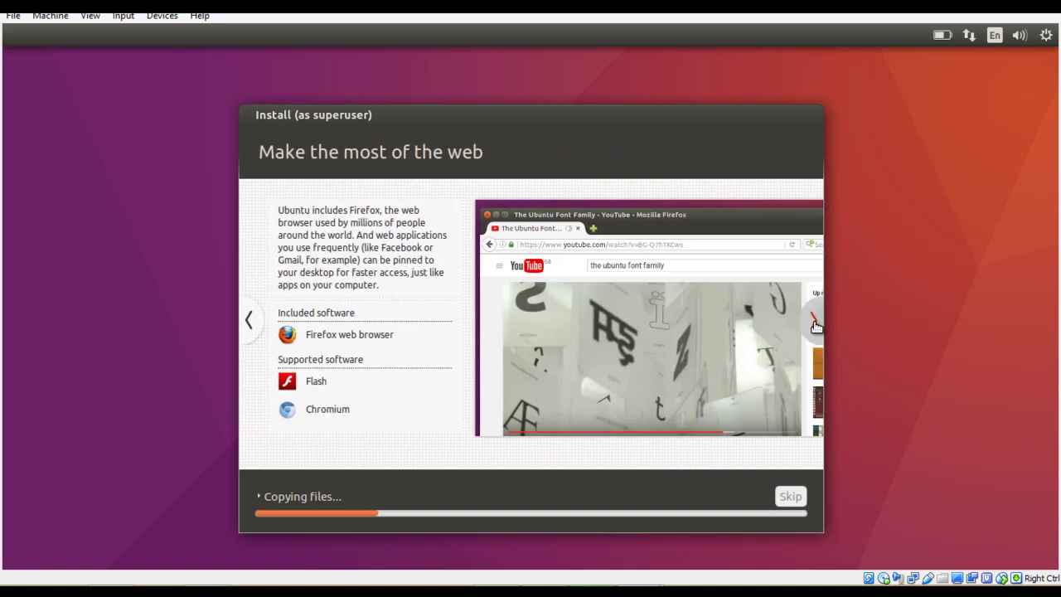
left_click(814, 324)
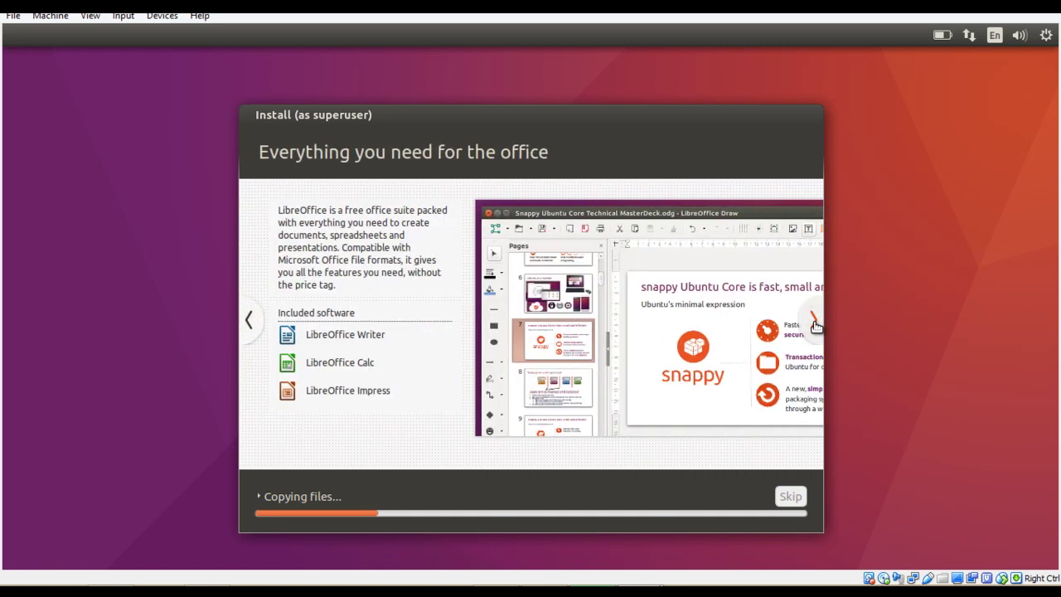
left_click(815, 324)
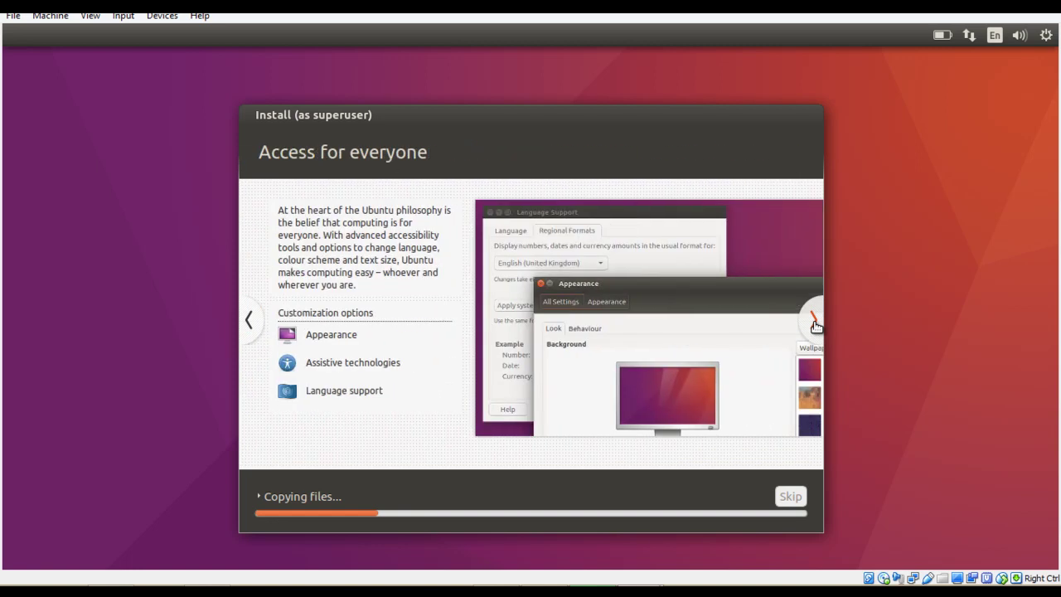
left_click(814, 324)
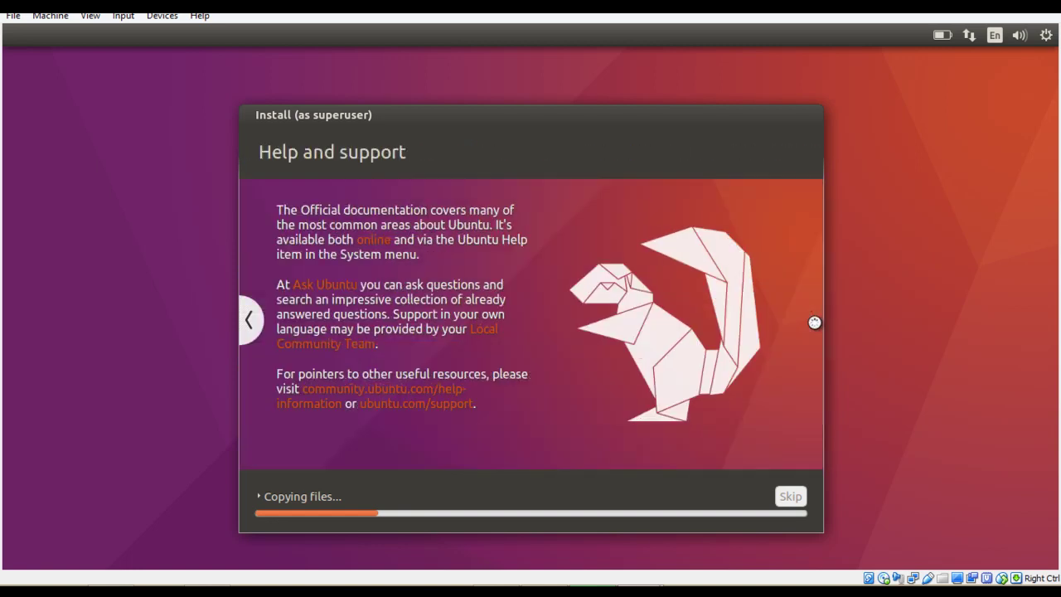
left_click(254, 323)
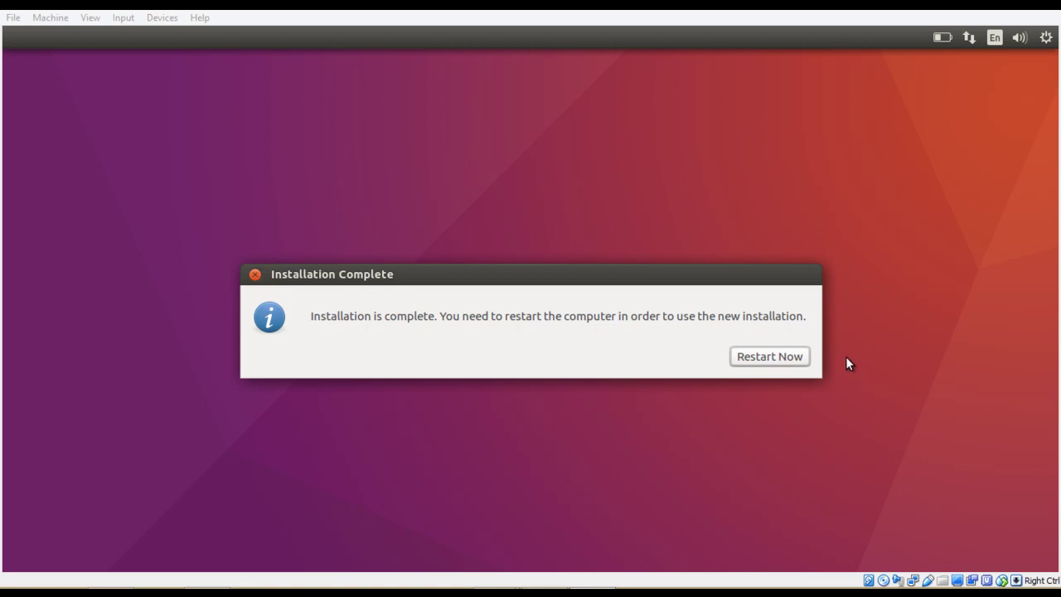
Restart into the new Ubuntu installation and log in with the account password
left_click(786, 362)
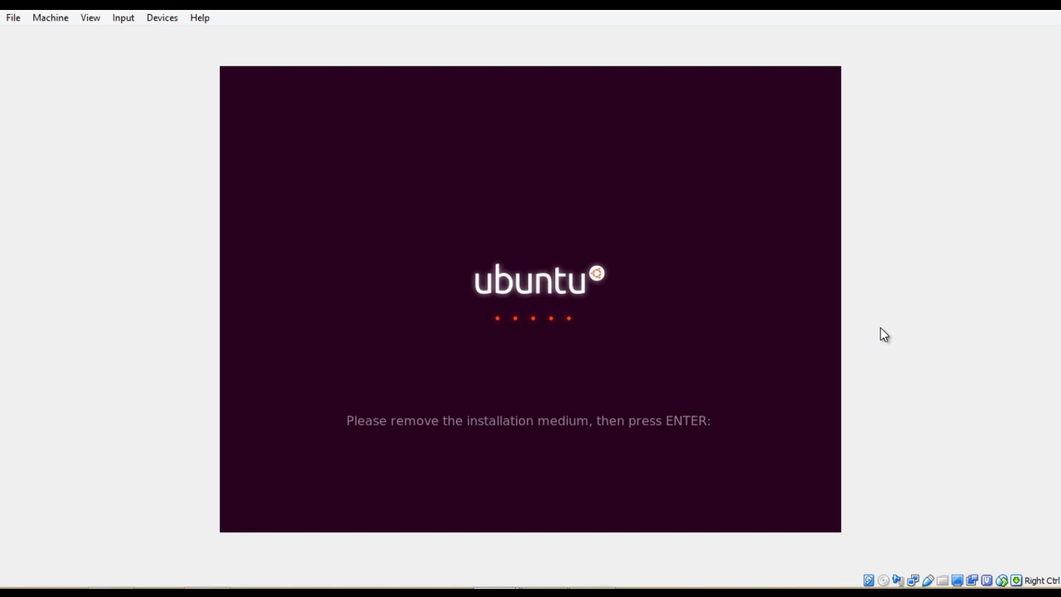
key("Return")
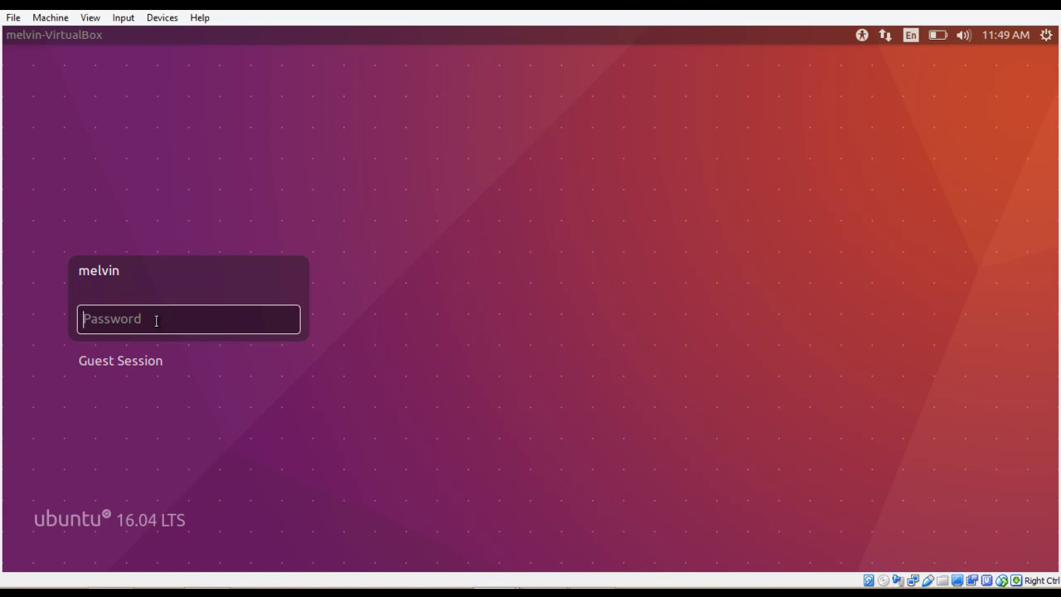
type("************")
key("Return")
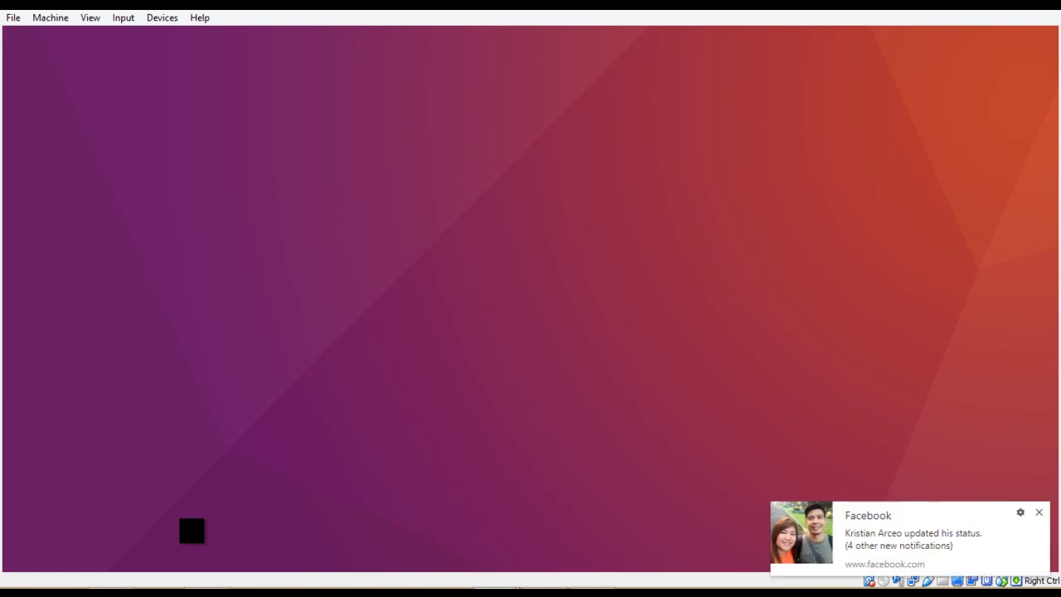
Dismiss the Facebook notification and close the Keyboard Shortcuts overlay on the Ubuntu desktop
left_click(1040, 513)
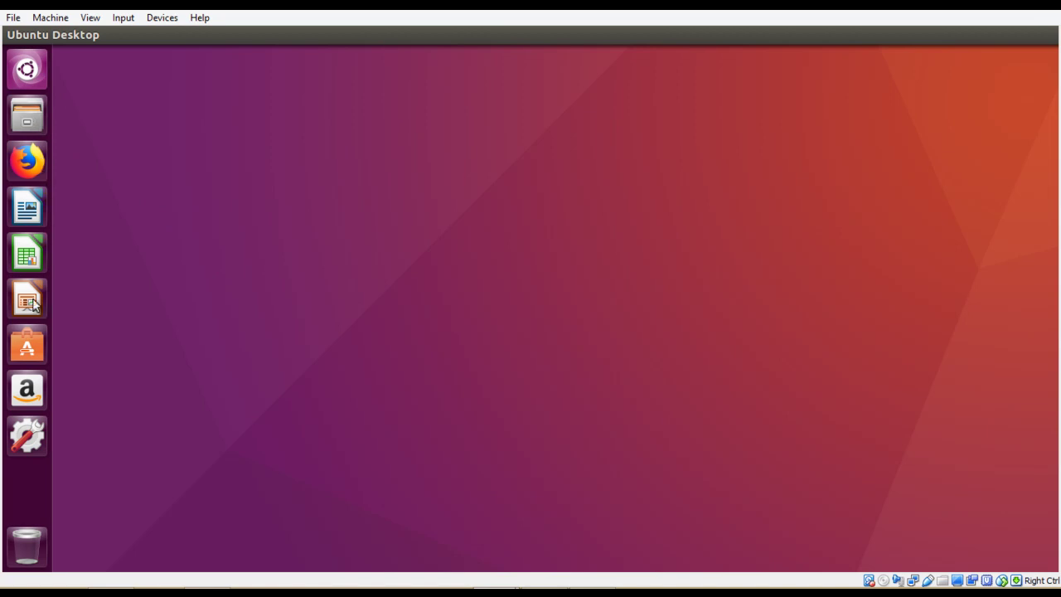
key("super")
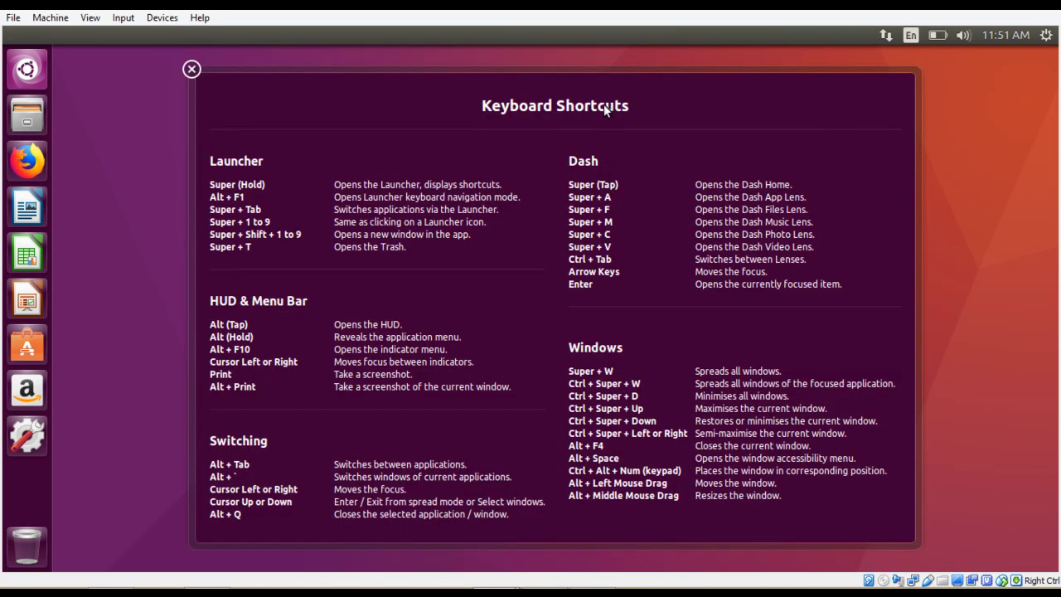
left_click(192, 70)
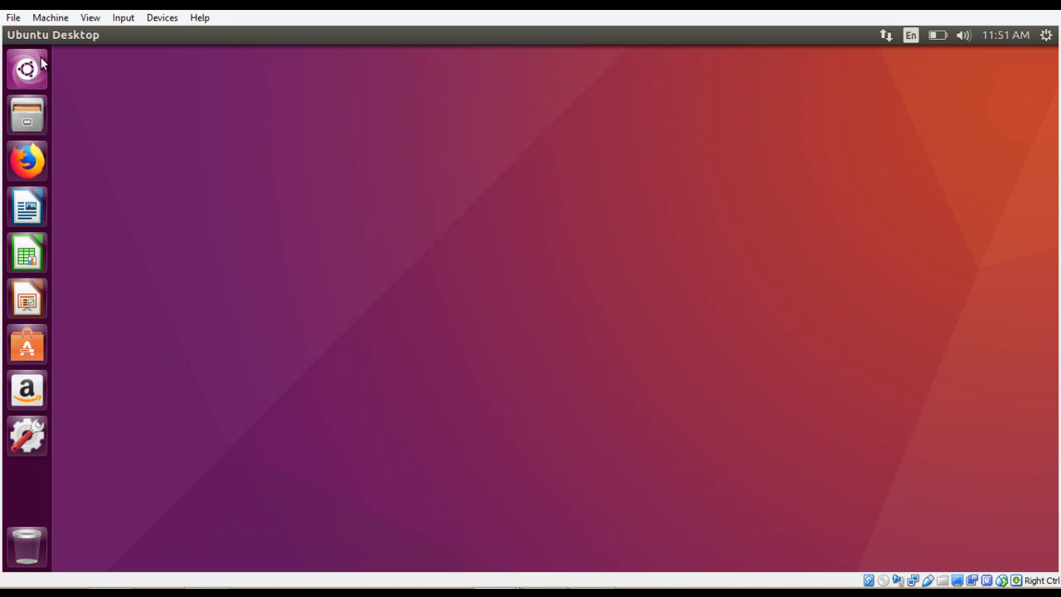
Search the computer for "terminal" and open the Terminal application
left_click(31, 74)
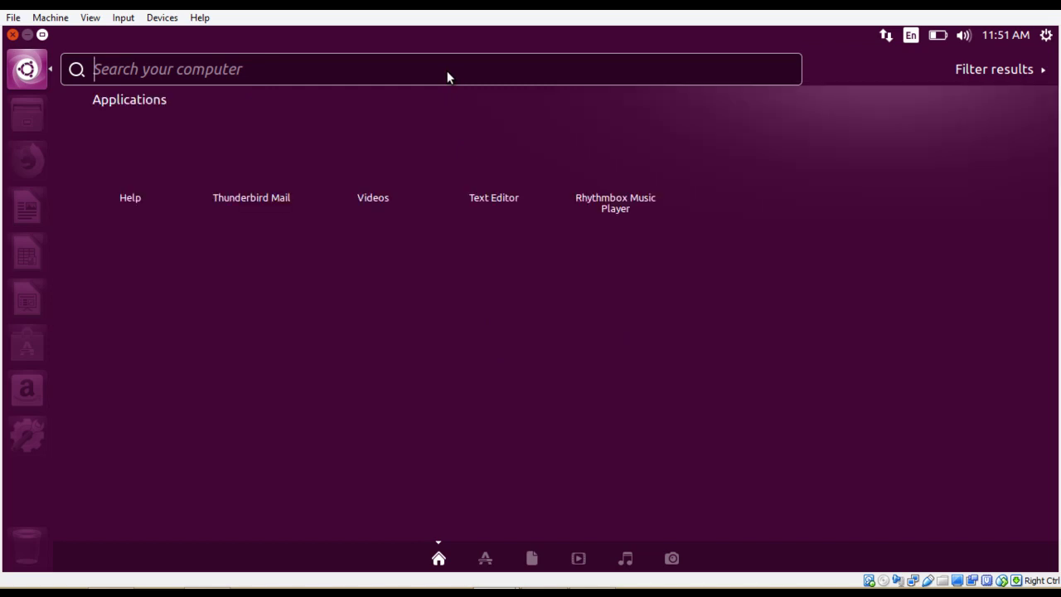
type("t")
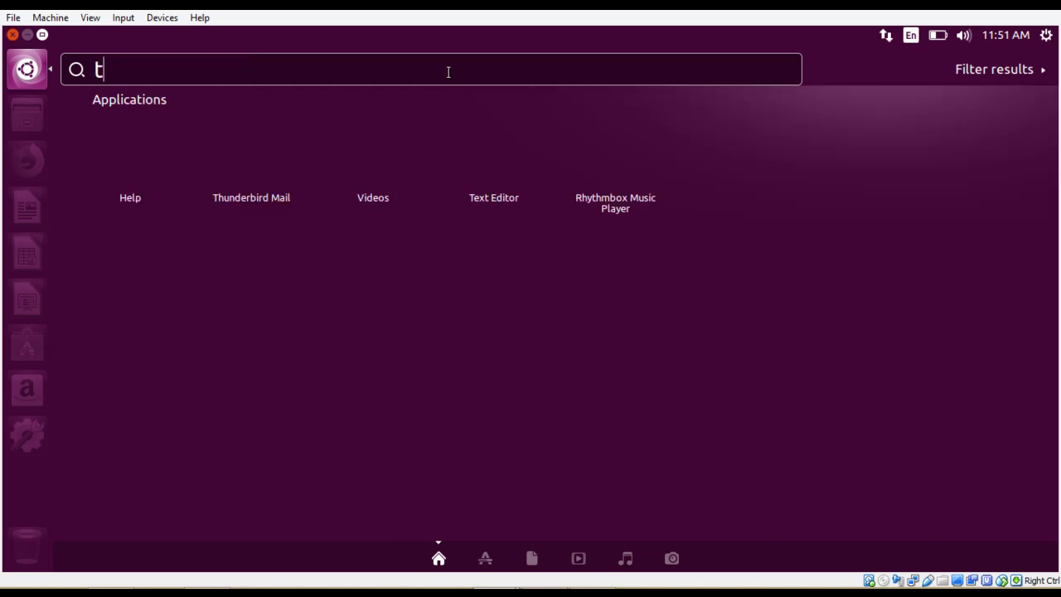
type("em")
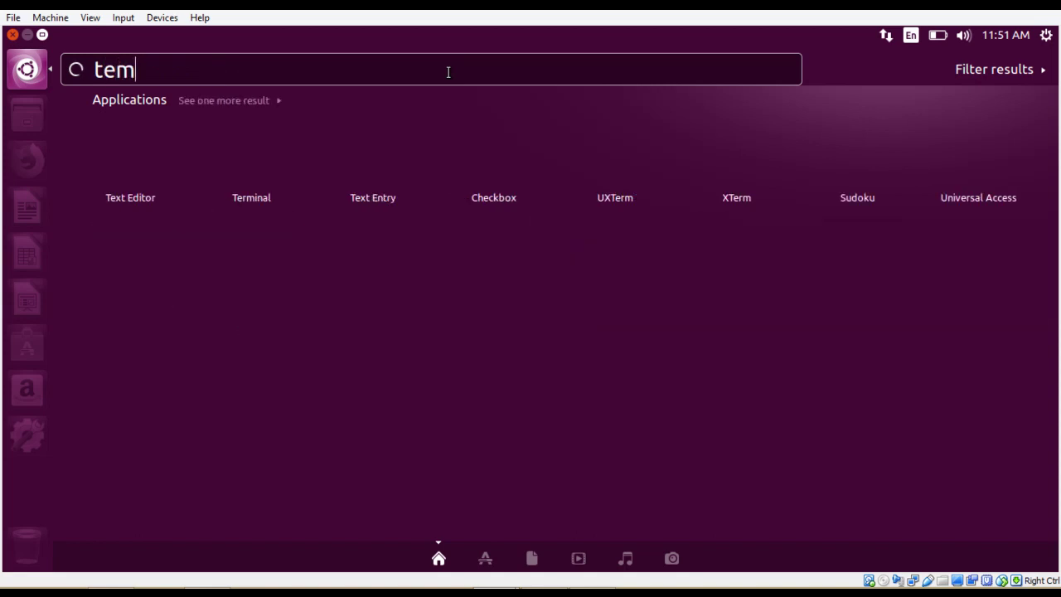
key("BackSpace")
type("rmin")
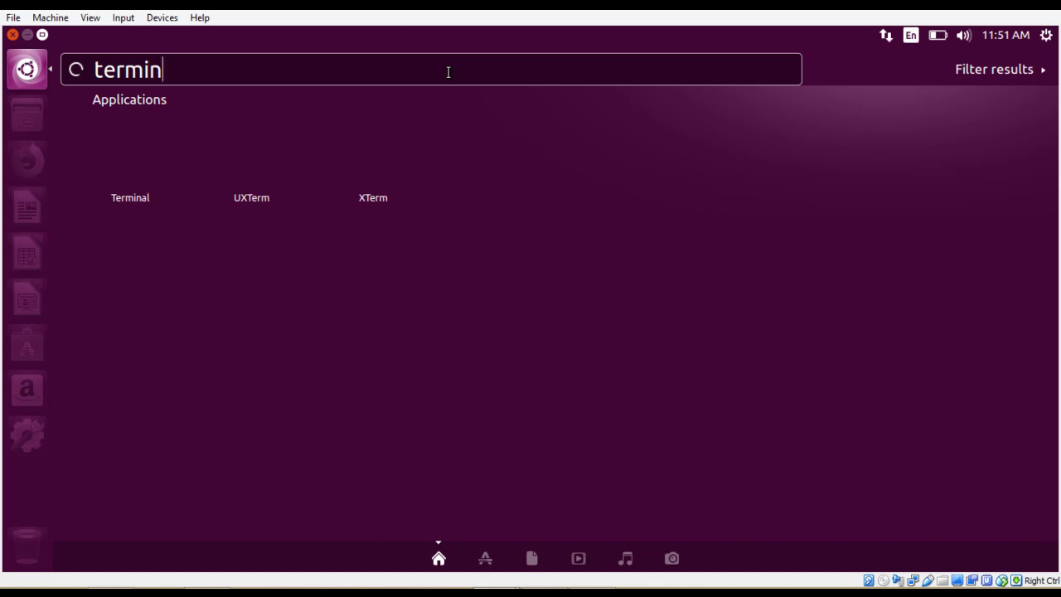
type("al")
key("Return")
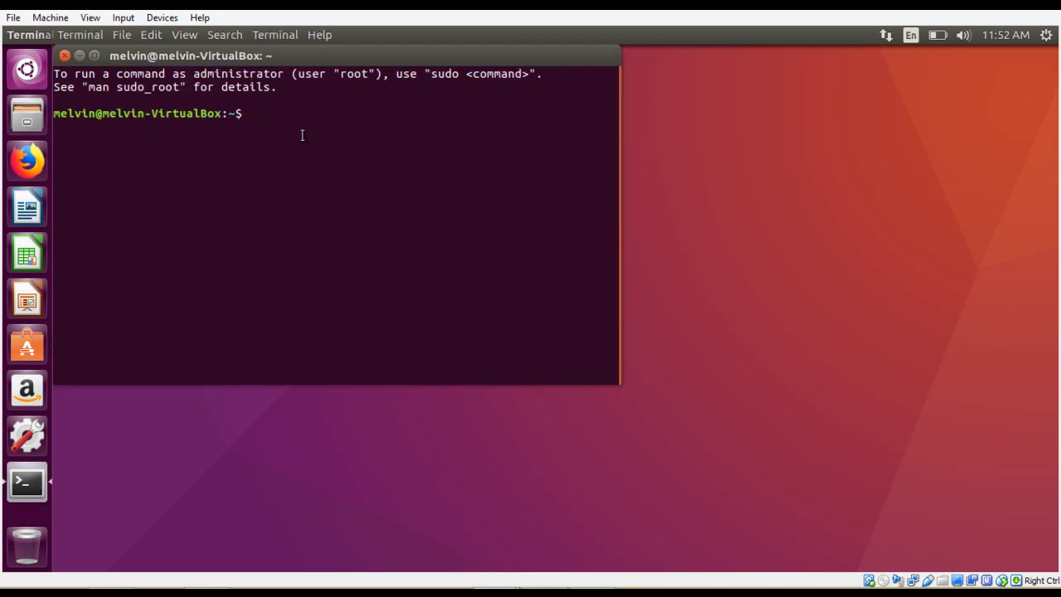
Enter four blank lines at the Terminal prompt and move the window away from the launcher and the desktop's upper edge
key("Return")
key("Return")
key("Return")
key("Return")
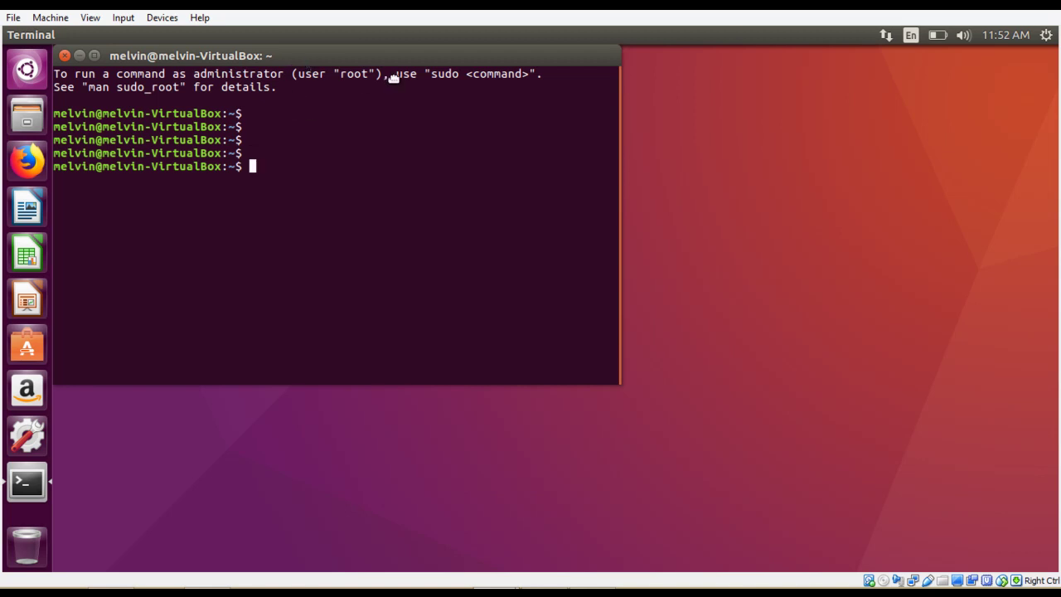
left_click_drag(321, 48, 387, 78)
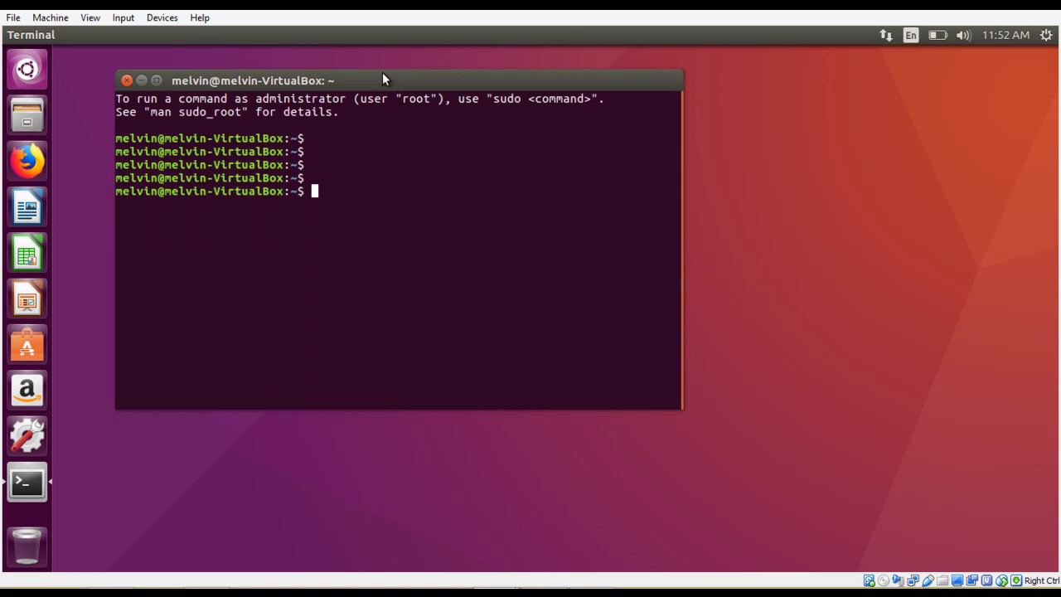